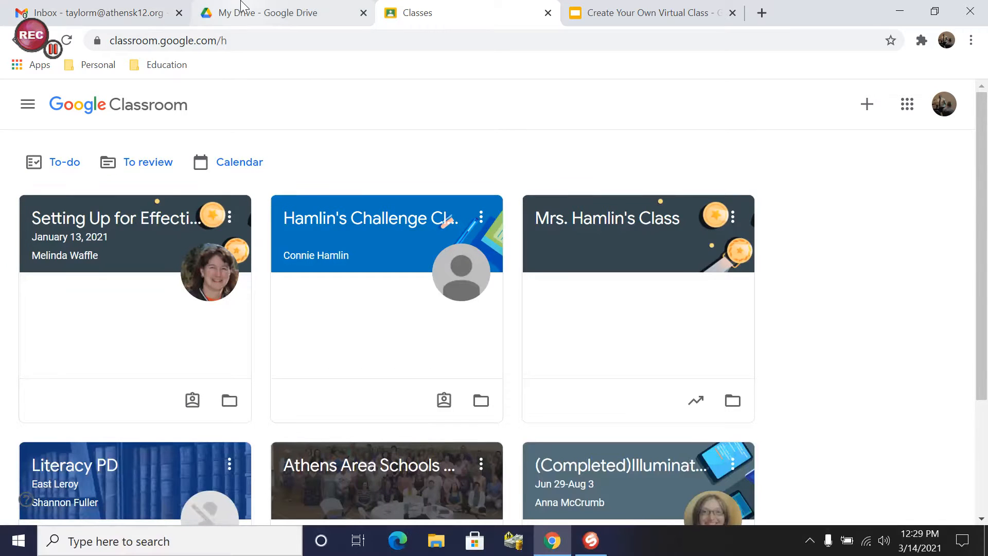
# Switch to Gmail, close the existing Classes tab and reopen Google Classroom from the Google apps.
pyautogui.click(103, 12)
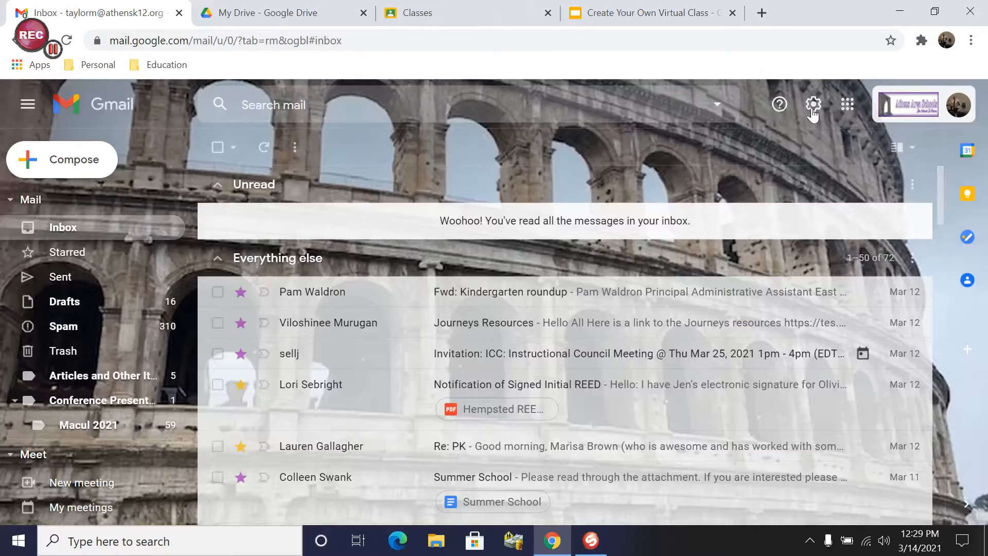
pyautogui.click(849, 105)
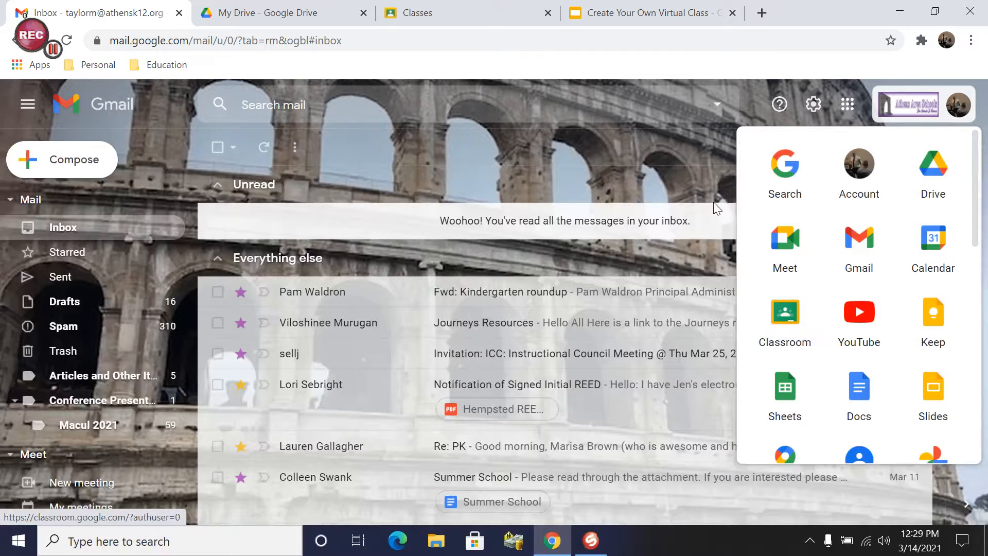
pyautogui.click(547, 13)
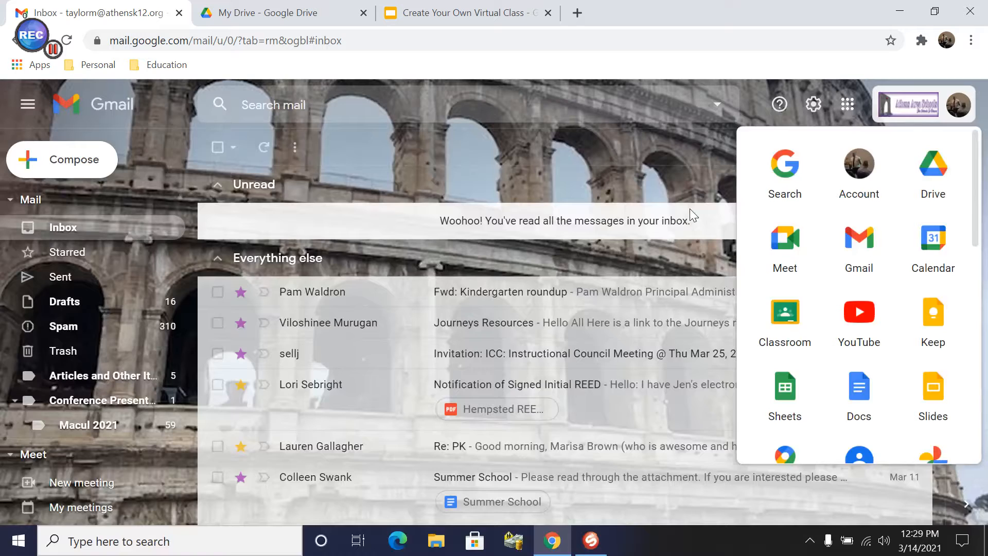
pyautogui.click(798, 324)
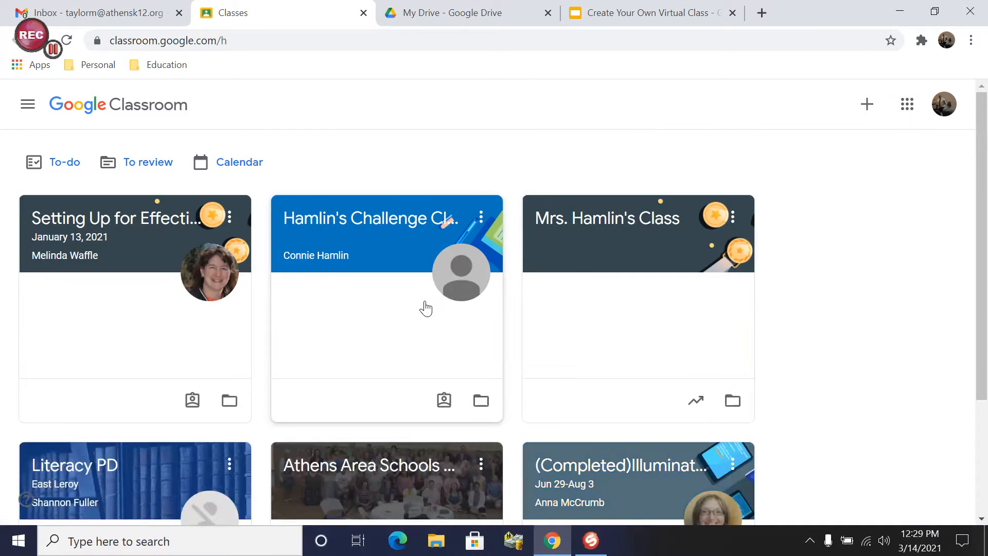
# Create a class named "Creating Your Own Virtual Class" in quotation marks, skipping the SIS link and leaving section, subject and room blank.
pyautogui.scroll(-3, 424, 309)
pyautogui.scroll(3, 161, 375)
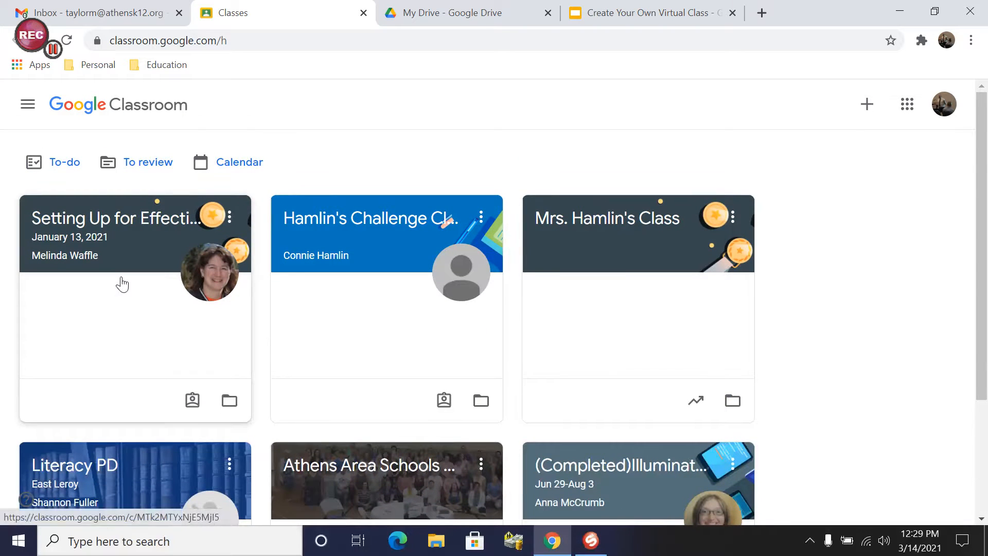
pyautogui.scroll(-1, 122, 288)
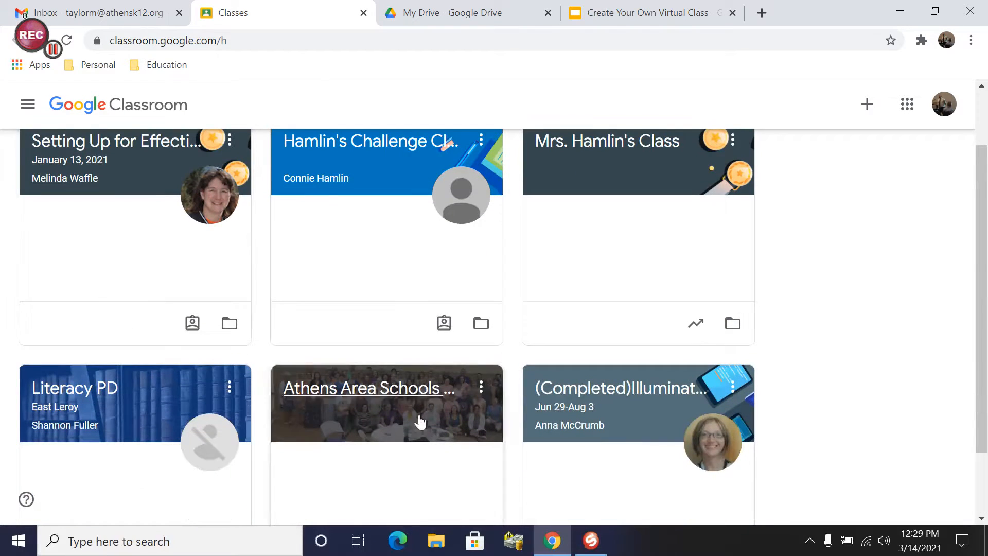
pyautogui.scroll(1, 278, 282)
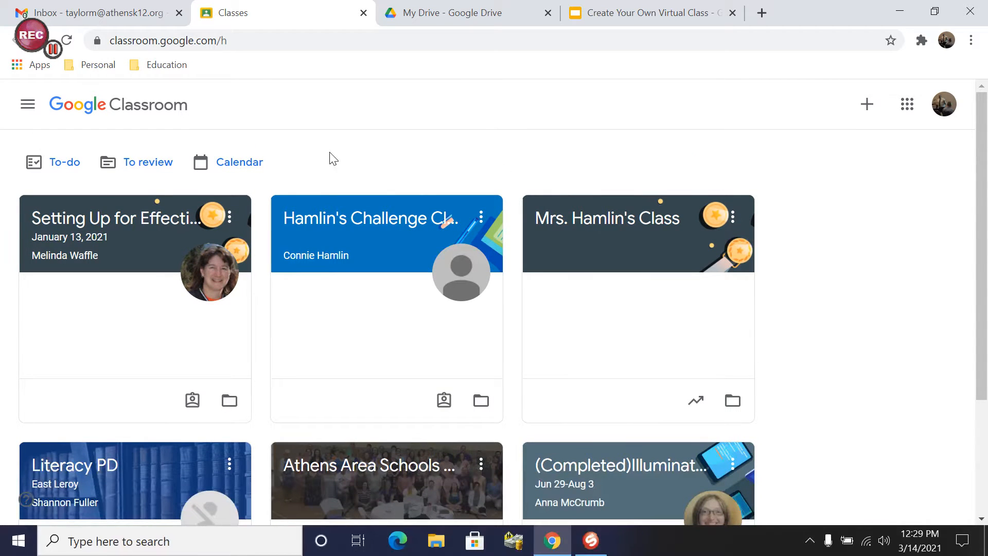
pyautogui.click(867, 105)
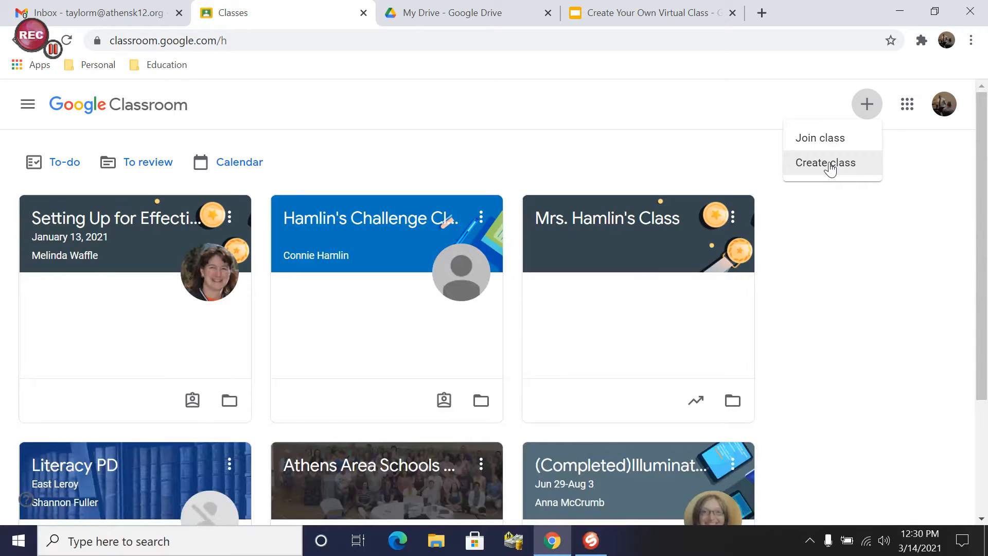
pyautogui.click(830, 164)
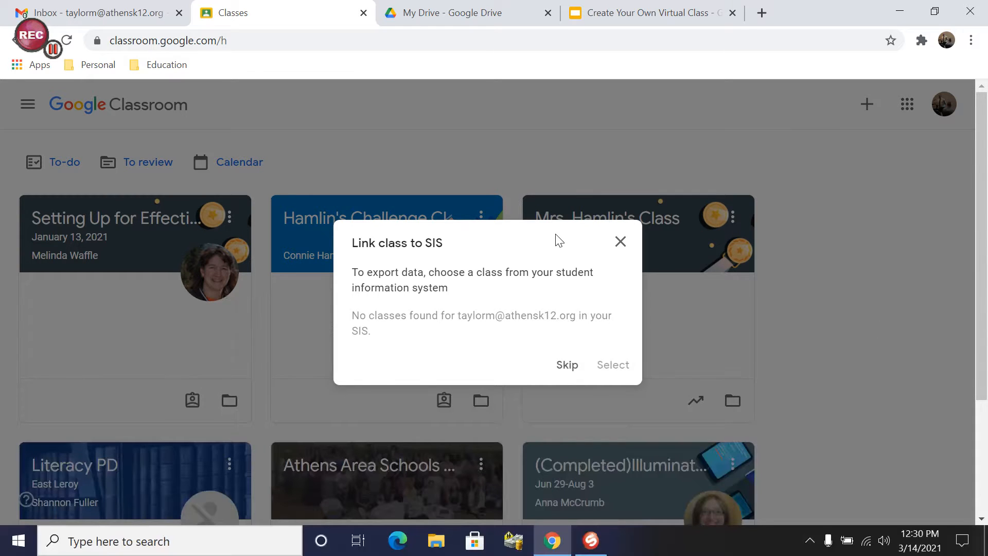
pyautogui.click(568, 366)
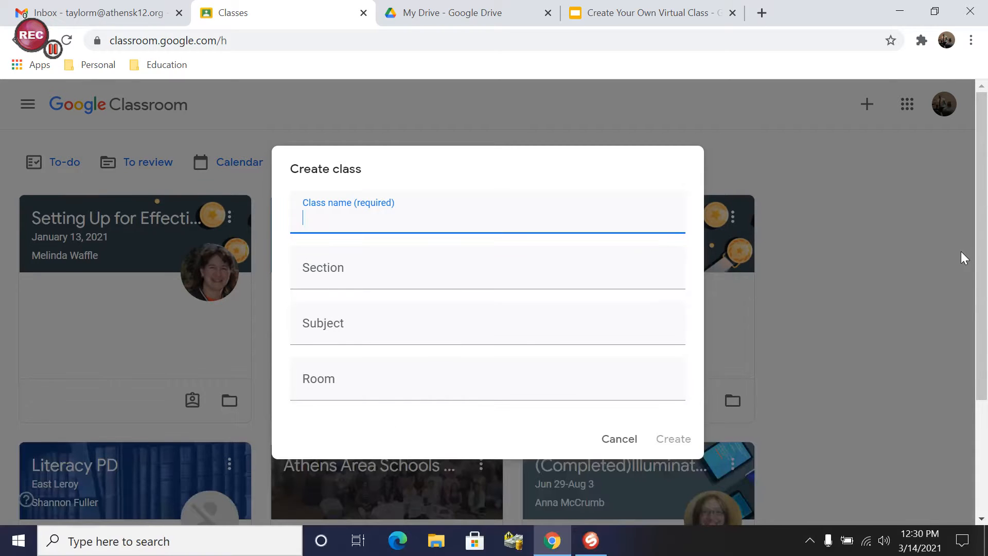
pyautogui.write('"Creat')
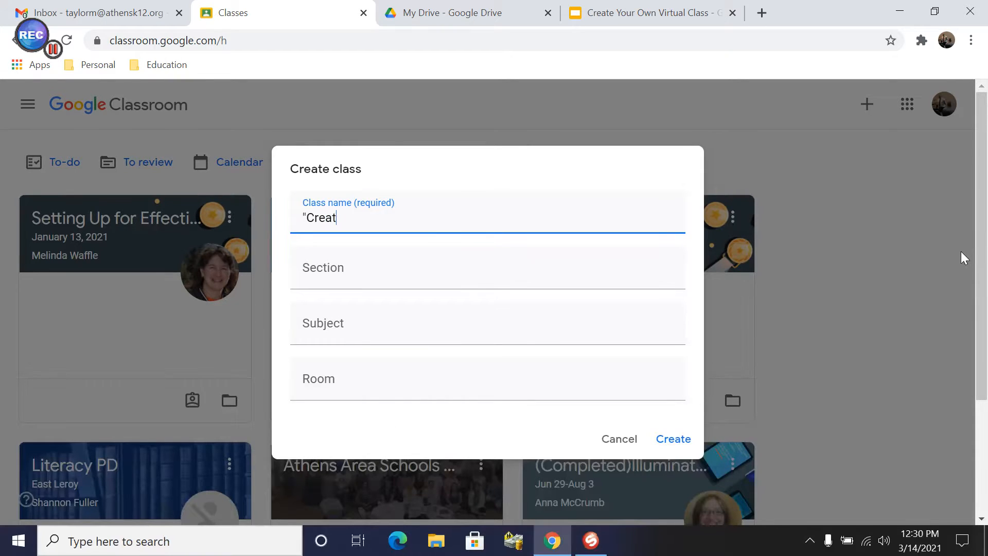
pyautogui.write('ing Your Own Virtual ')
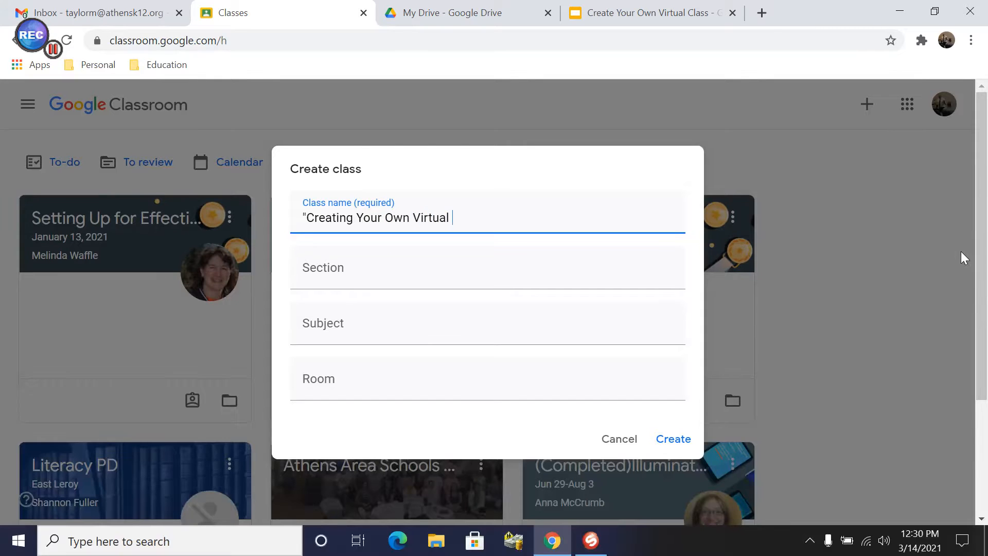
pyautogui.write('Class"')
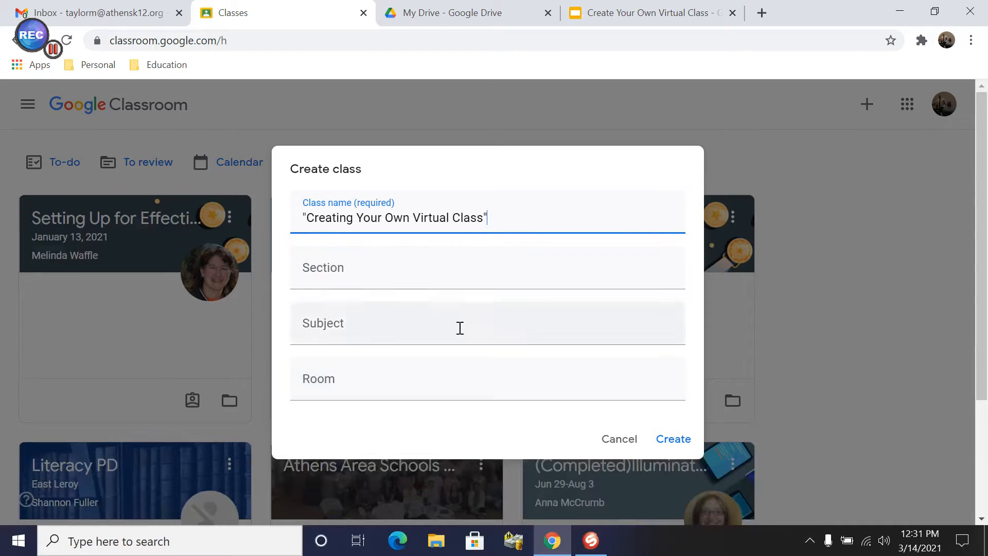
pyautogui.click(669, 441)
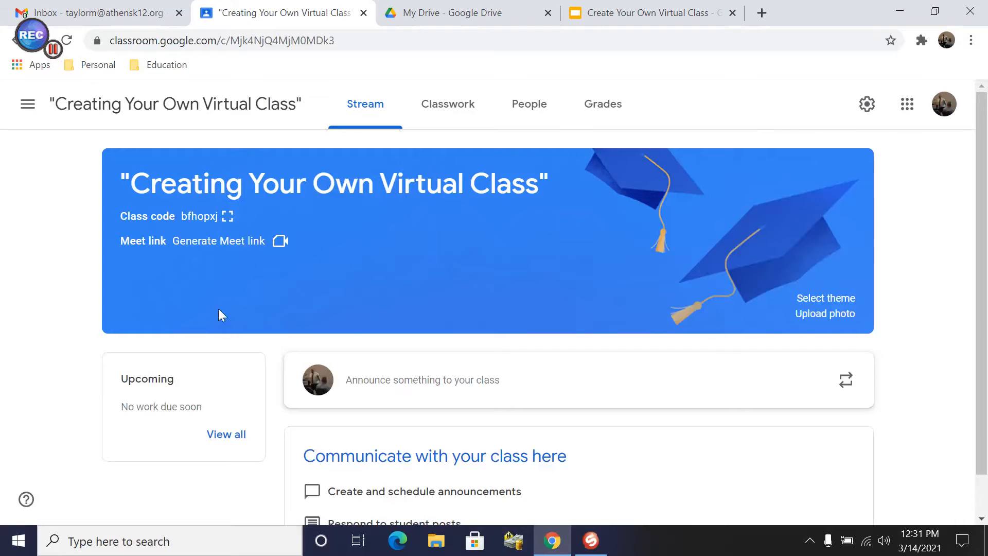
# Return to the list of classes and view the options available for the "Creating Your Own Virtual Class" card.
pyautogui.click(28, 104)
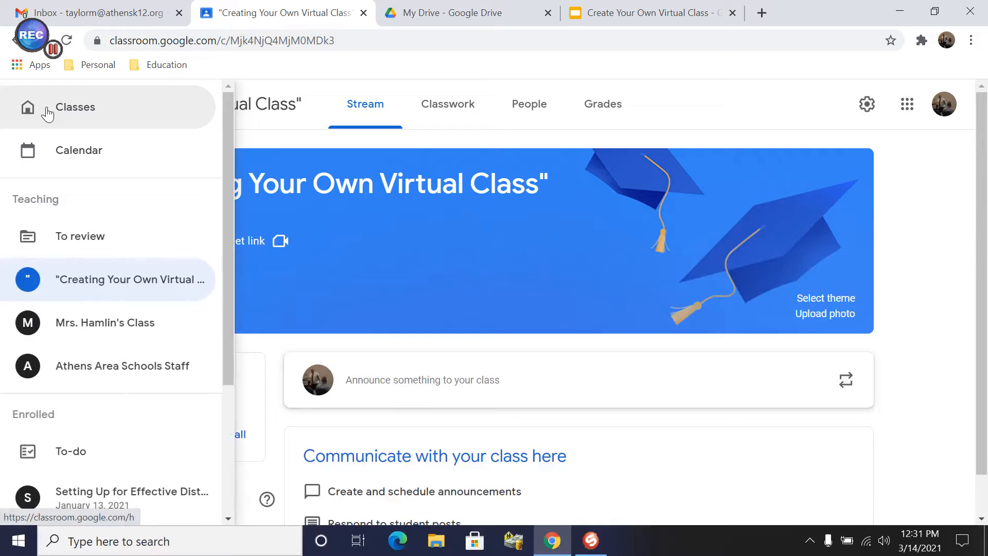
pyautogui.click(77, 112)
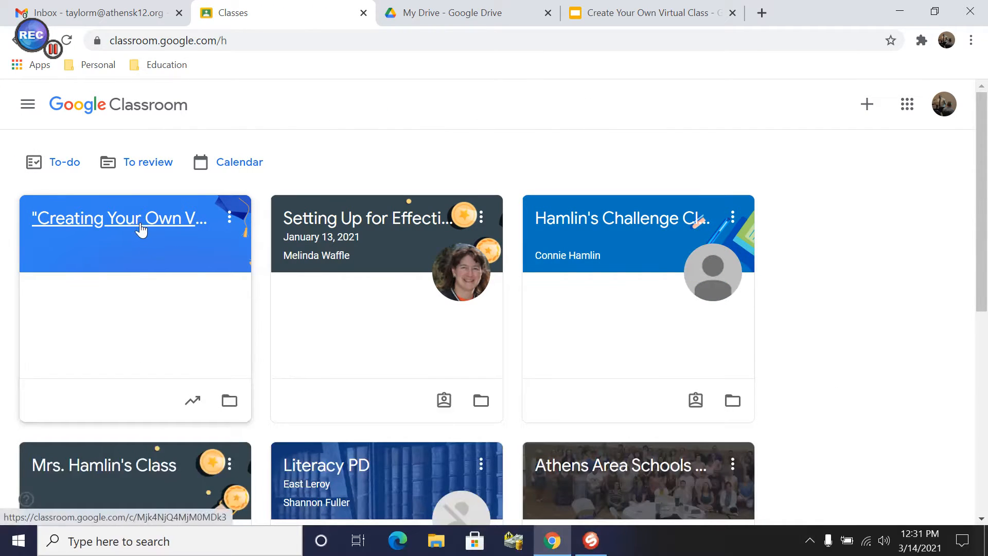
pyautogui.click(230, 219)
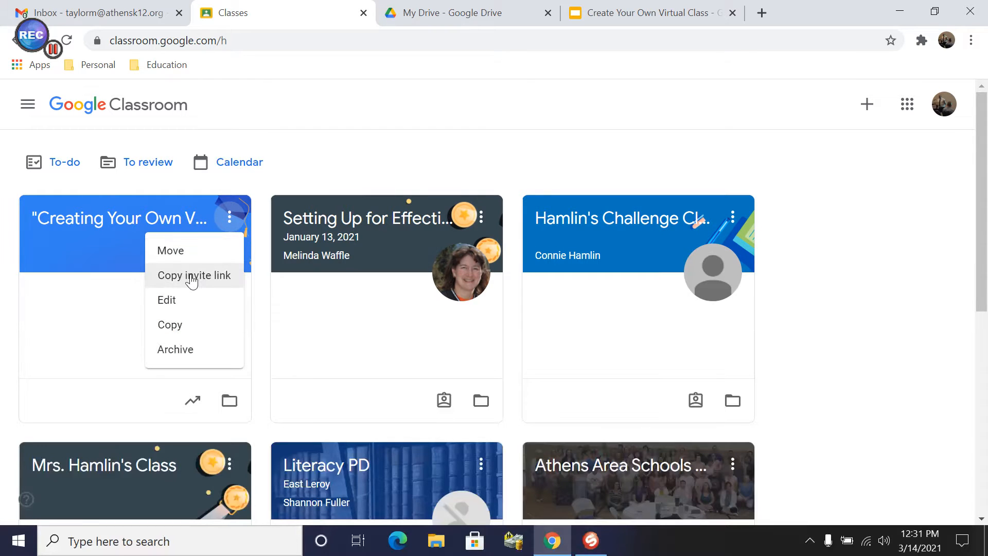
pyautogui.click(119, 344)
# View the gradebook of the new class and go back to the list of classes.
pyautogui.click(193, 400)
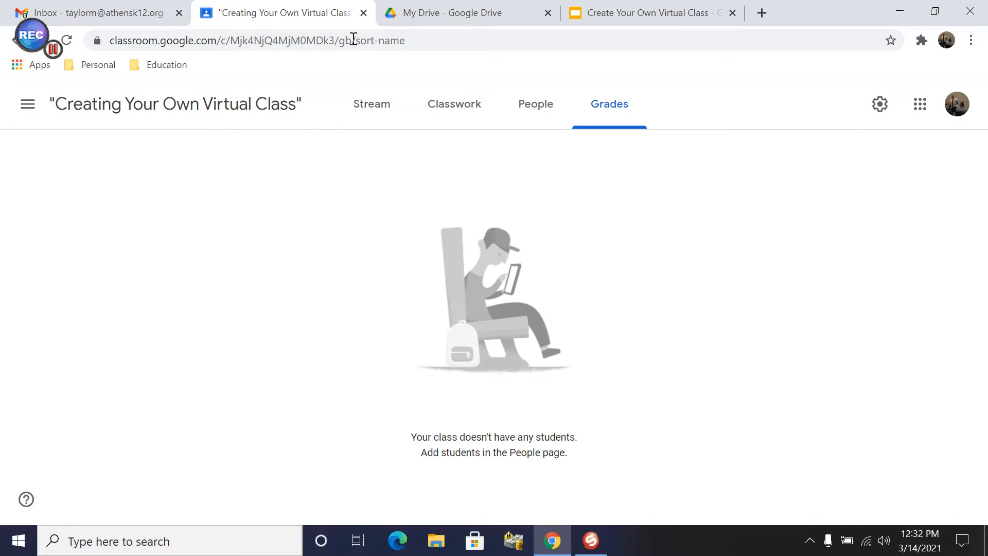
pyautogui.click(27, 103)
pyautogui.click(37, 117)
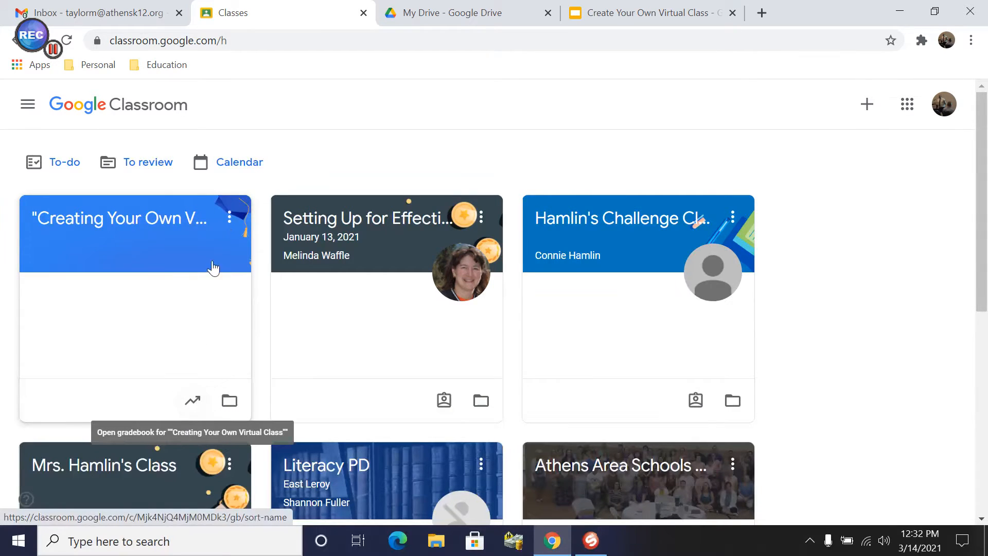
# Open the "Creating Your Own Virtual Class" class and view its Classwork and Stream pages.
pyautogui.click(127, 219)
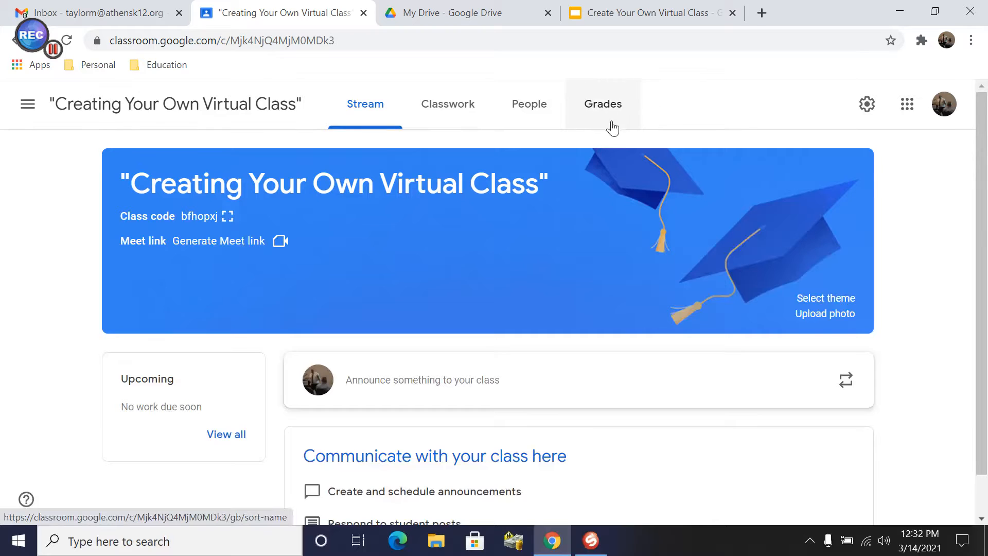
pyautogui.click(452, 105)
pyautogui.click(377, 105)
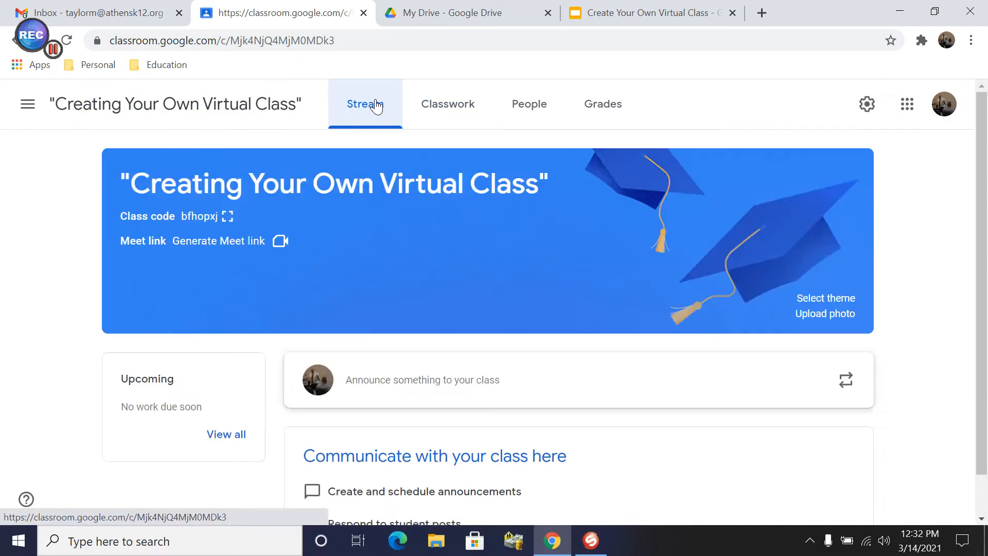
# Display the class code enlarged for students and close the display again.
pyautogui.scroll(-1, 470, 304)
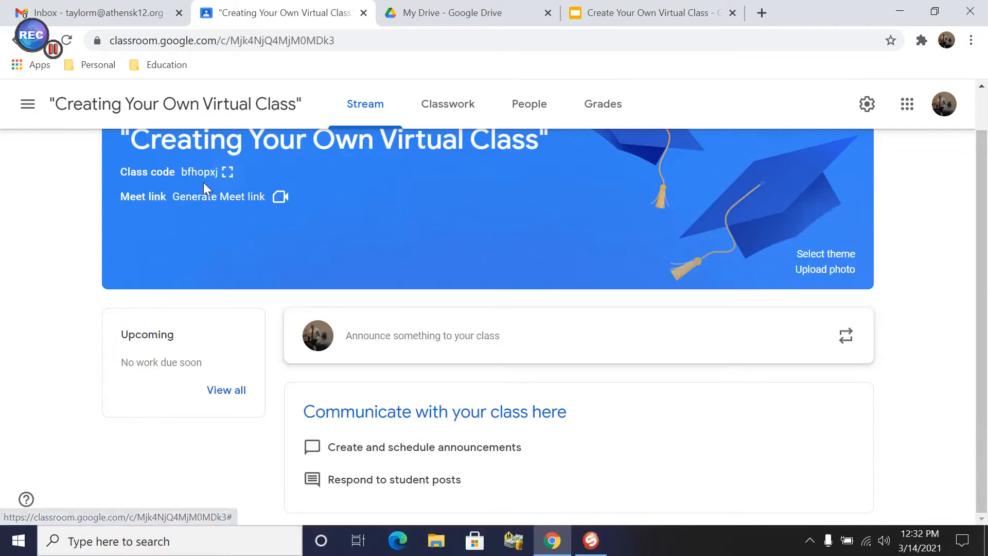
pyautogui.click(228, 173)
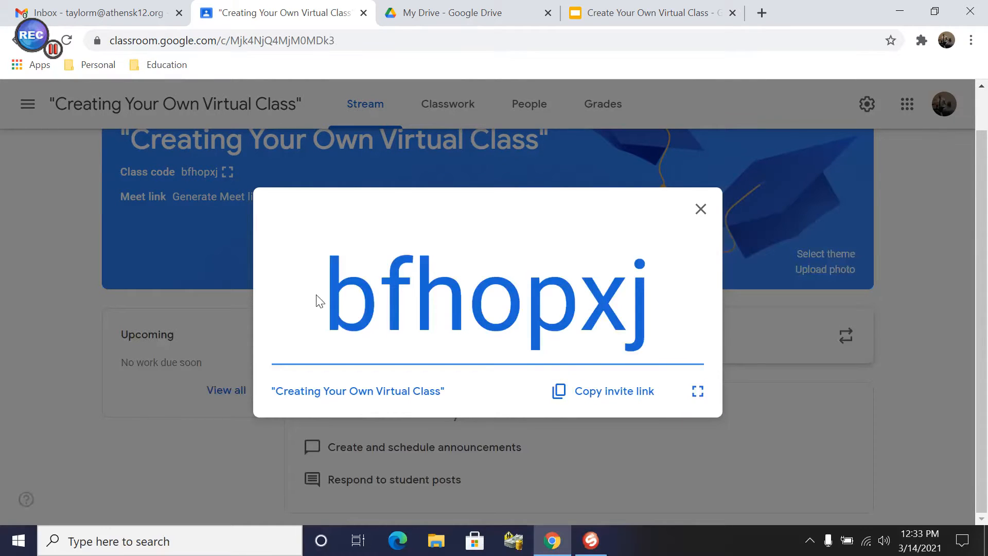
pyautogui.click(702, 209)
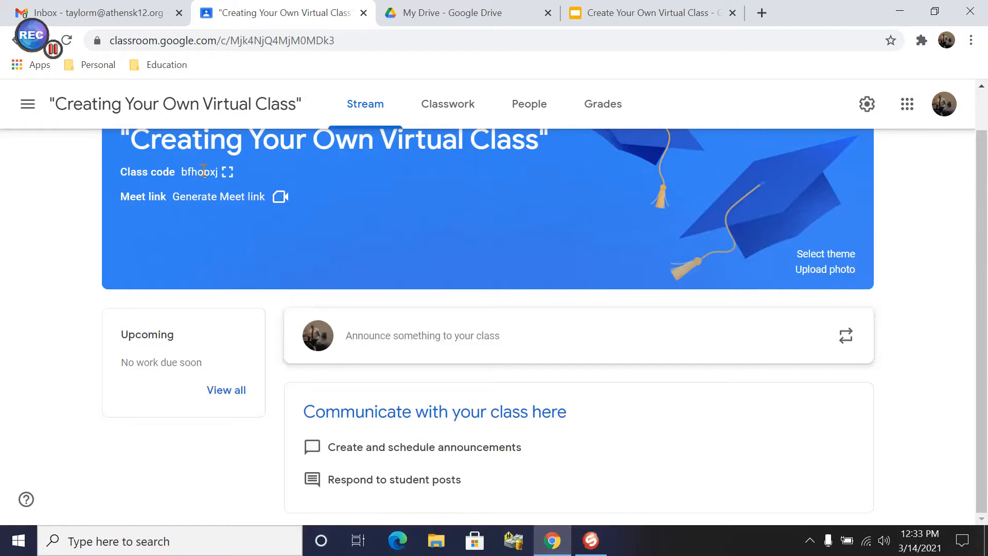
pyautogui.click(227, 173)
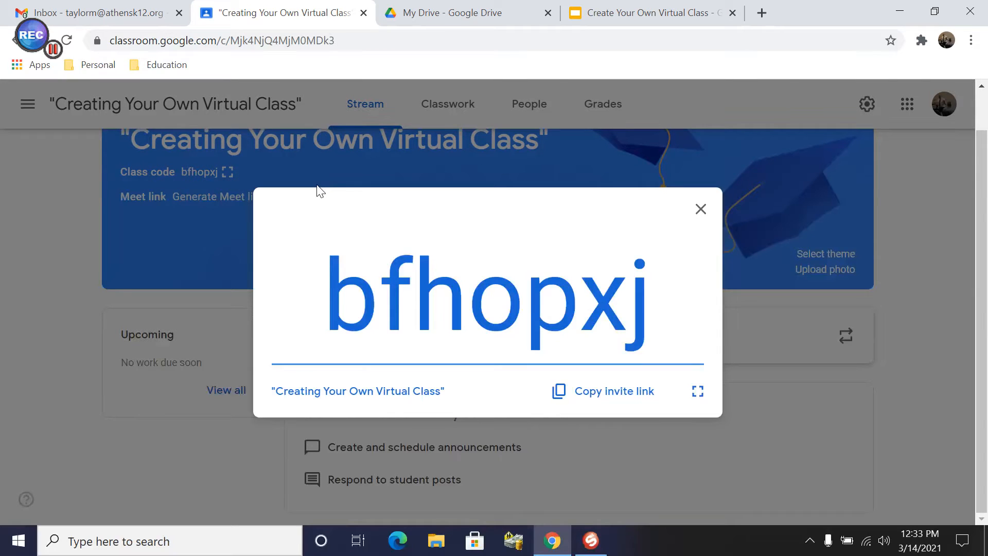
pyautogui.click(701, 210)
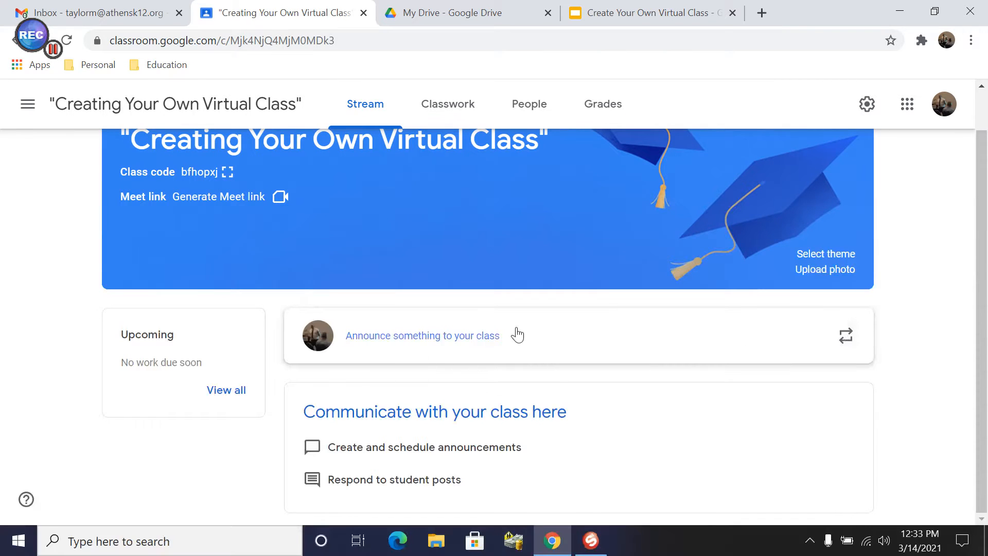
# Change the class theme to the orange coffee-table picture from the General gallery.
pyautogui.click(841, 255)
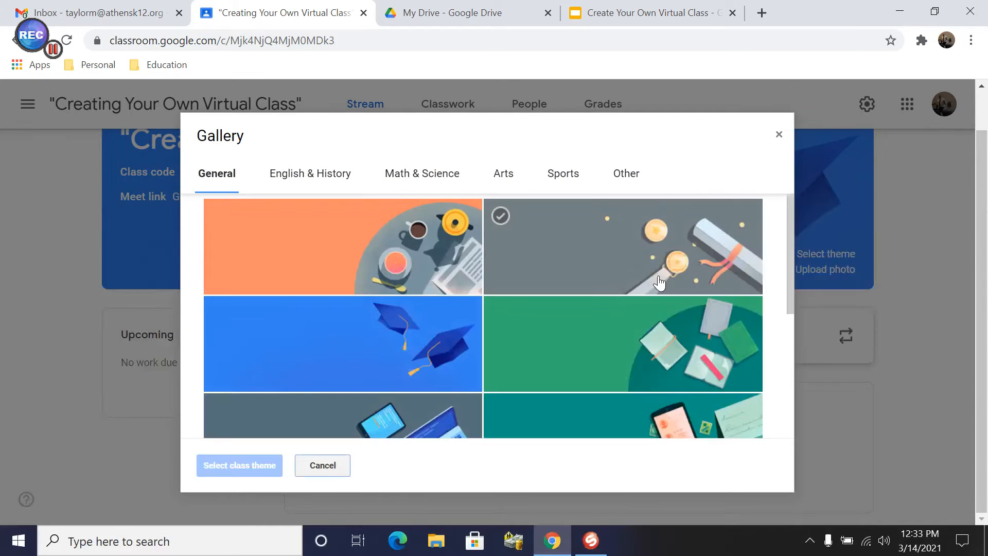
pyautogui.scroll(-5, 594, 298)
pyautogui.click(594, 298)
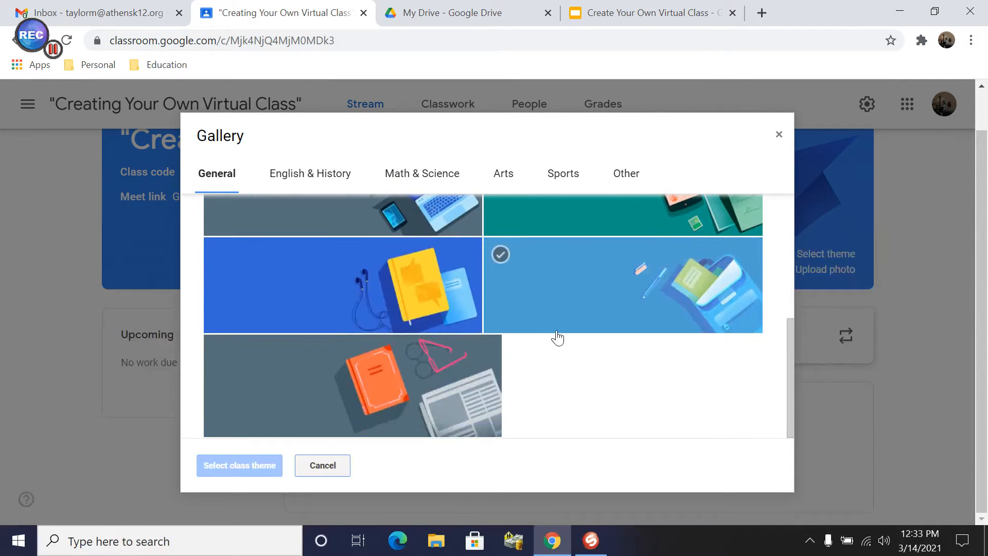
pyautogui.scroll(4, 558, 338)
pyautogui.scroll(2, 551, 342)
pyautogui.click(314, 252)
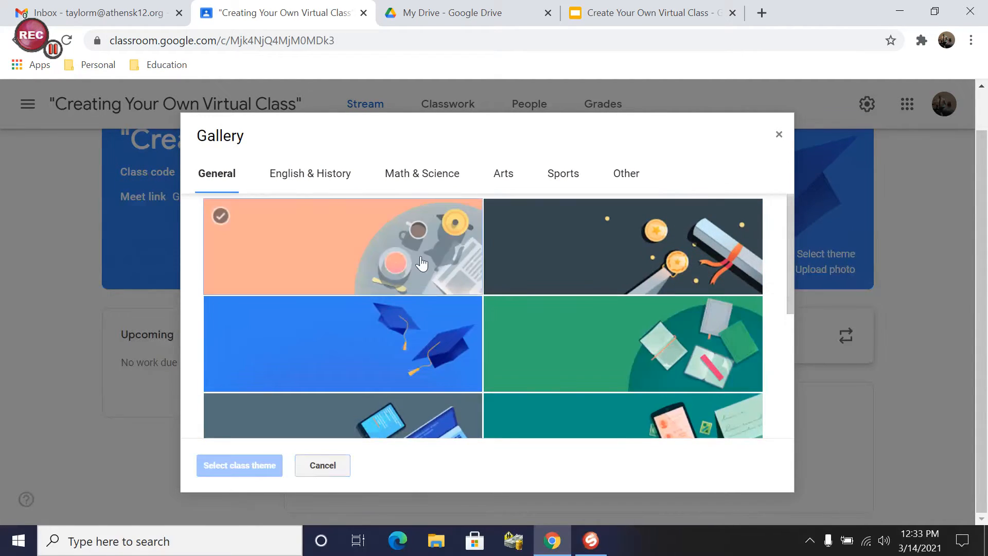
pyautogui.click(238, 466)
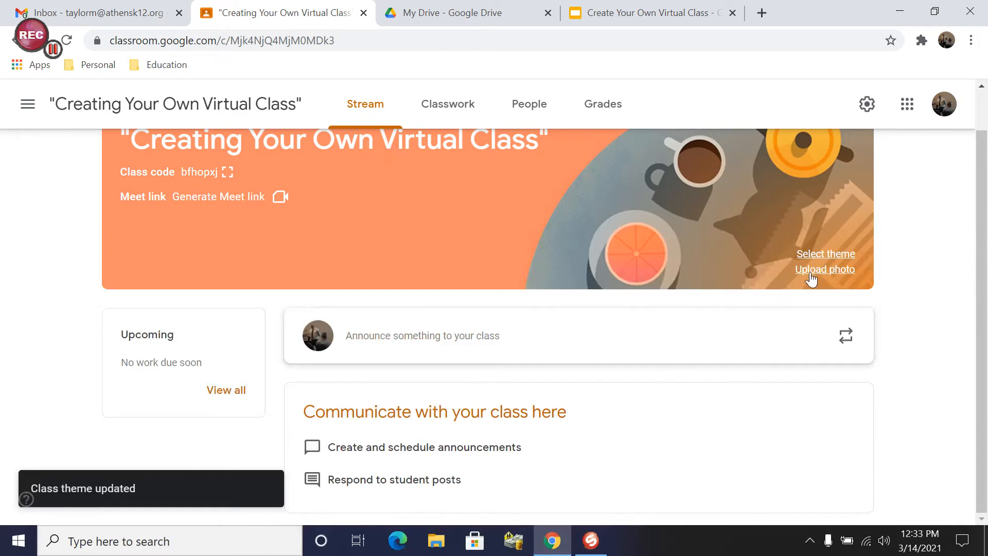
pyautogui.scroll(1, 607, 260)
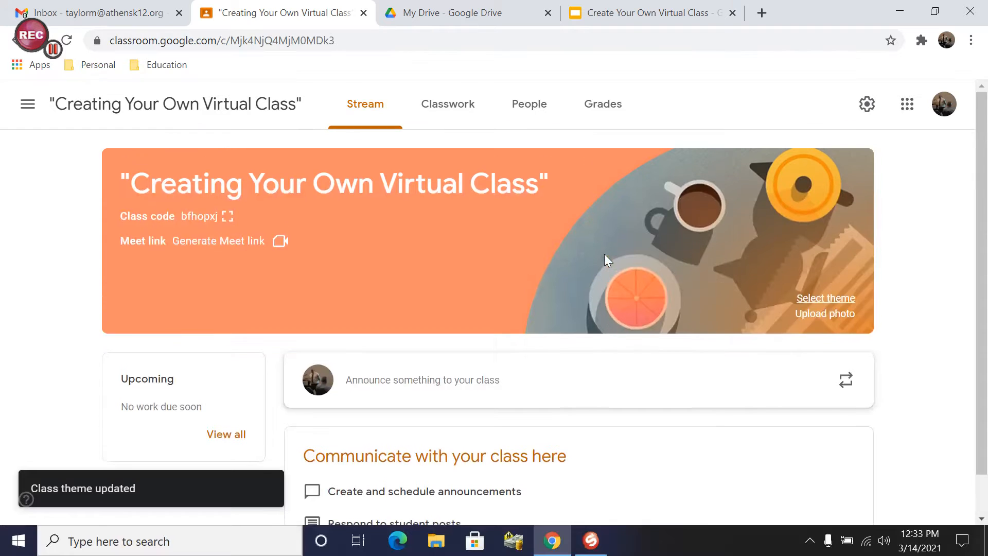
# Draft a stream announcement for all students reading "Welcome to "Create Your Own Virtual Class" Workshop!".
pyautogui.click(480, 386)
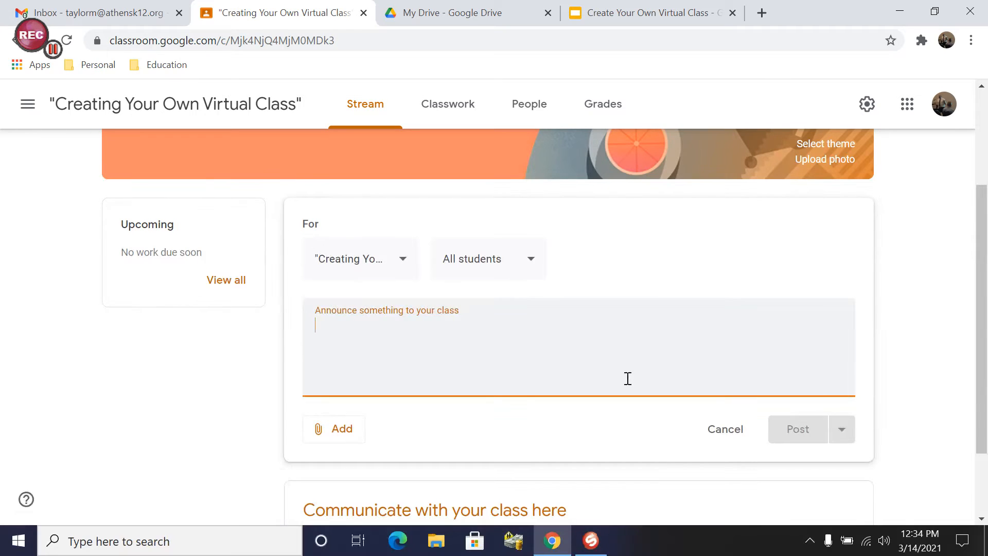
pyautogui.write('Welcome to')
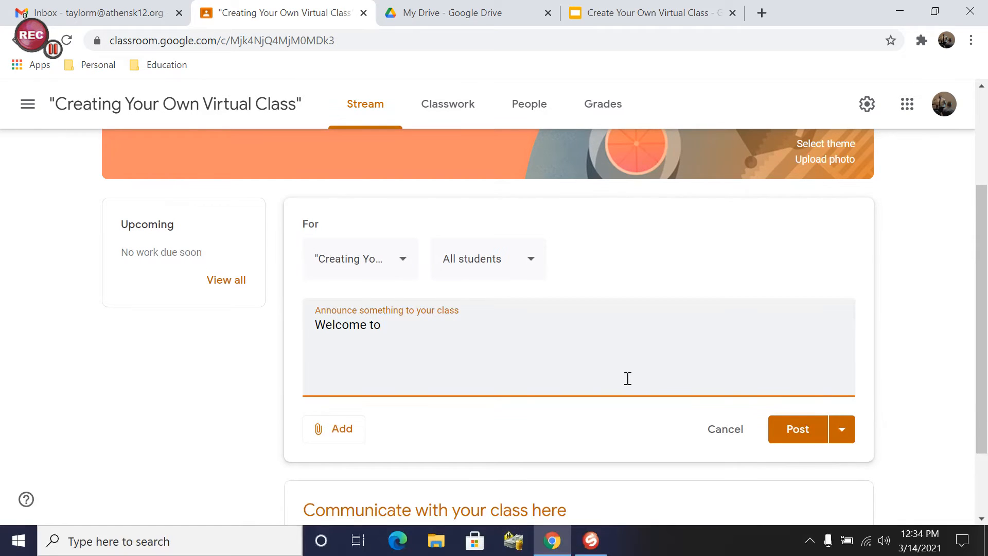
pyautogui.write(' "Create Your Own Vi')
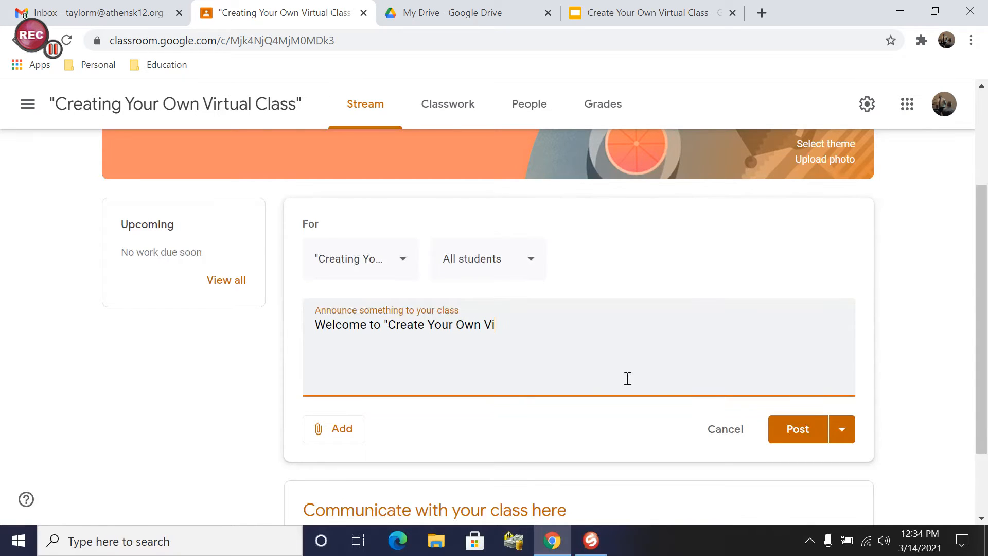
pyautogui.write('rtual Class" Workshop!')
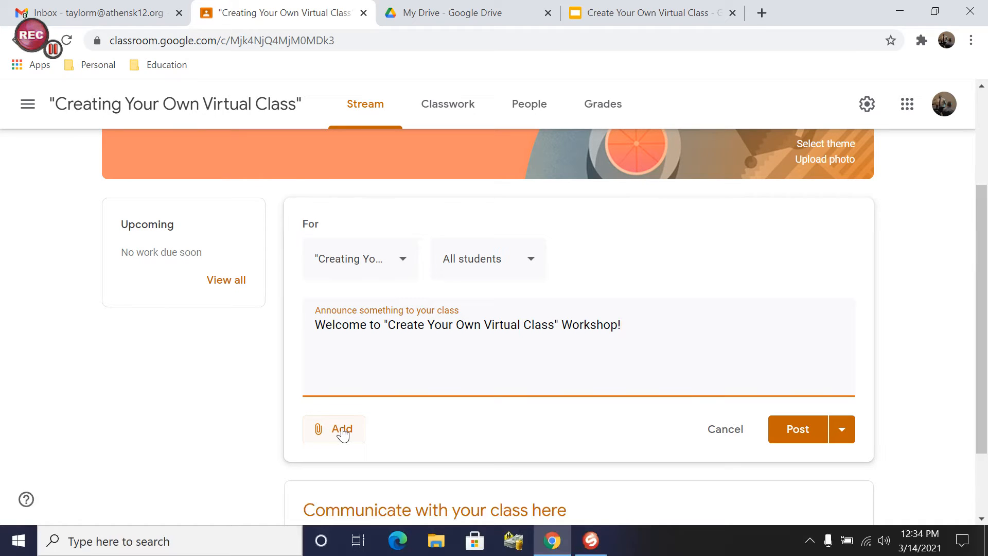
# Check which classes and students can be chosen as recipients of the announcement.
pyautogui.click(400, 271)
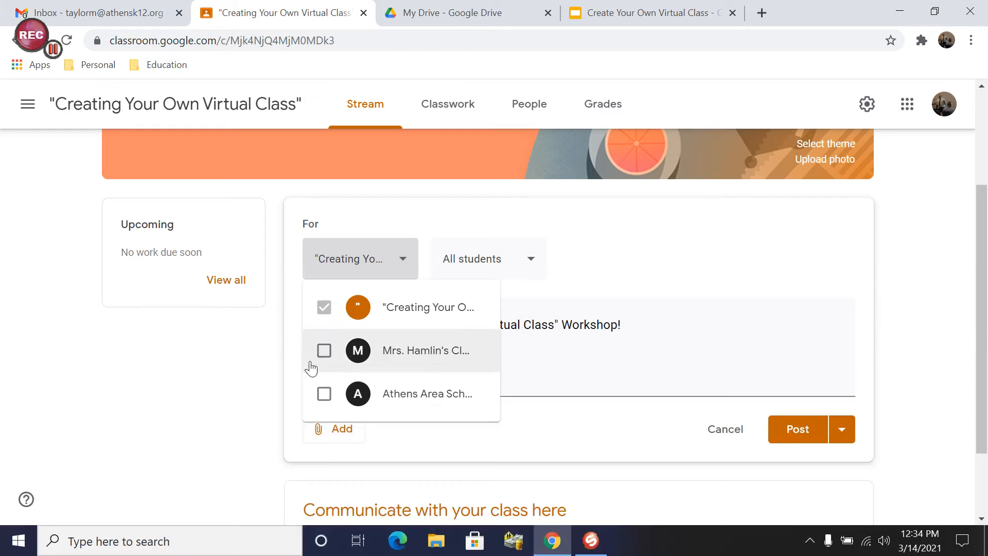
pyautogui.click(528, 349)
pyautogui.click(531, 261)
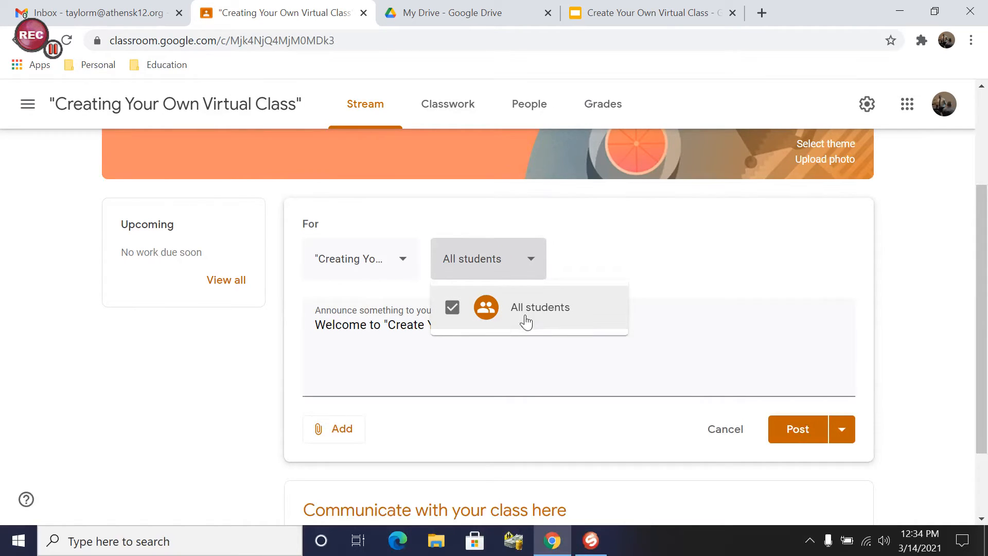
pyautogui.click(453, 362)
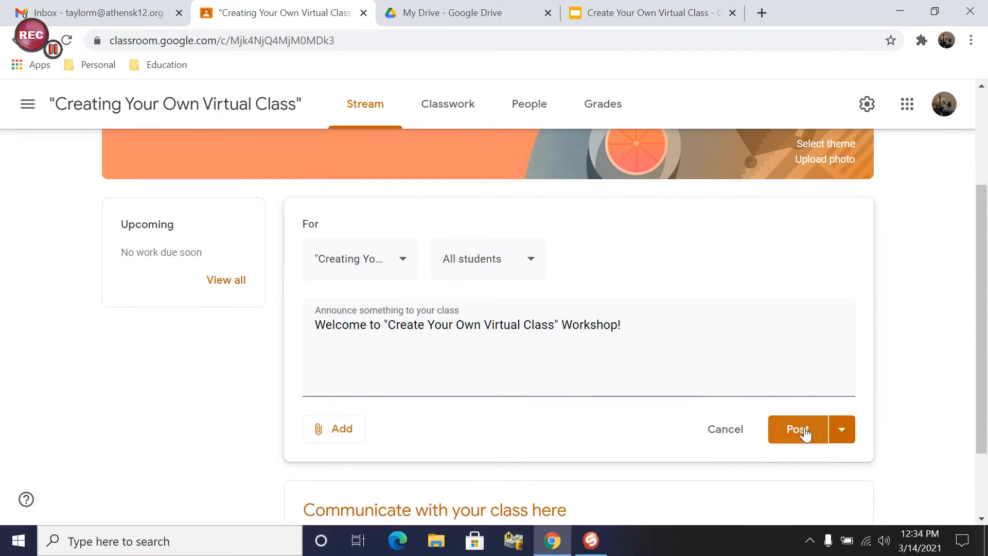
# Post the welcome announcement to the class stream and look at its class comment field.
pyautogui.click(842, 432)
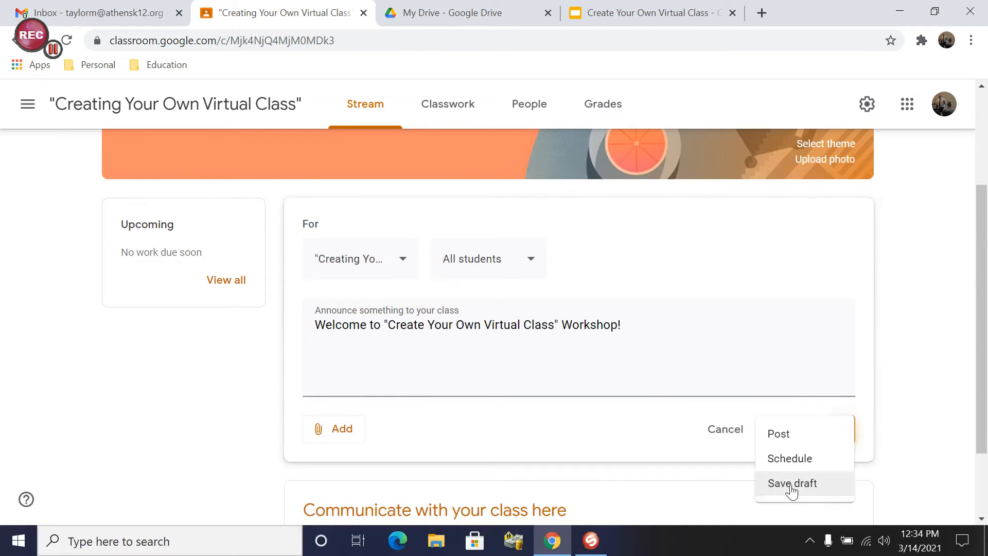
pyautogui.click(789, 434)
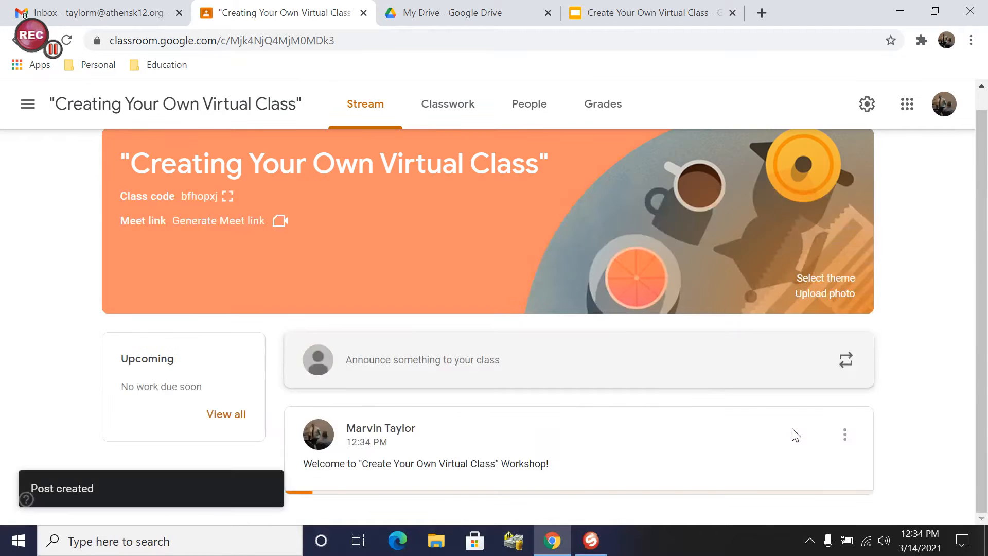
pyautogui.scroll(-1, 670, 381)
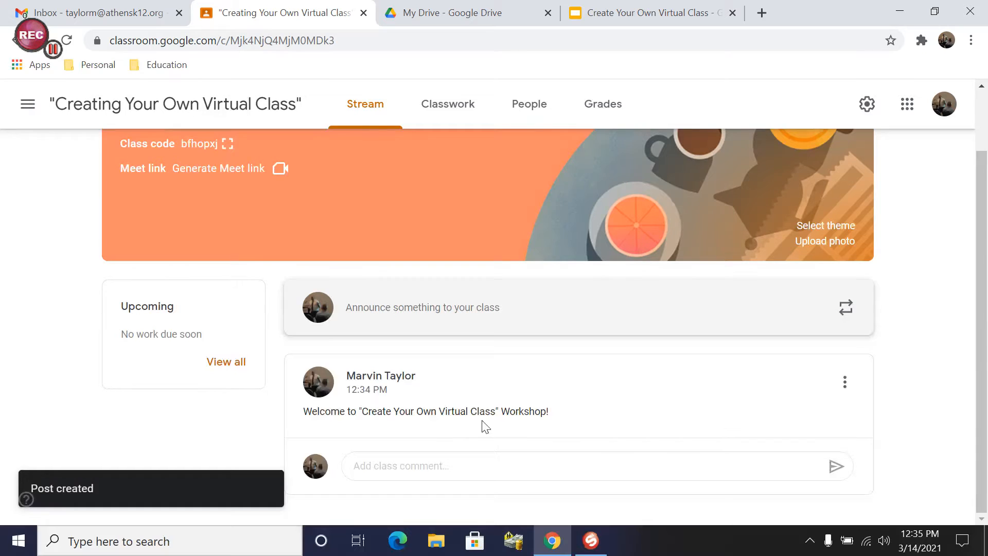
pyautogui.click(419, 466)
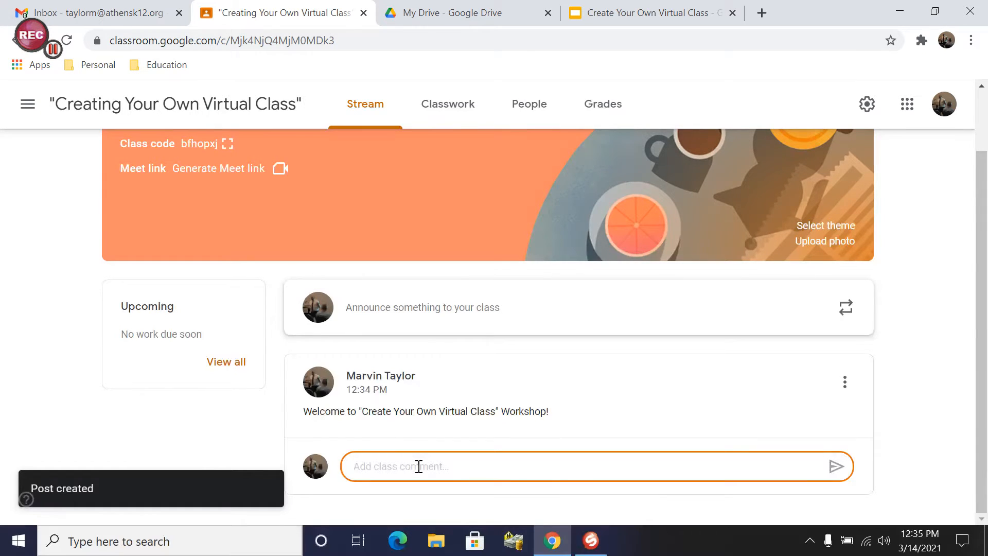
pyautogui.click(685, 376)
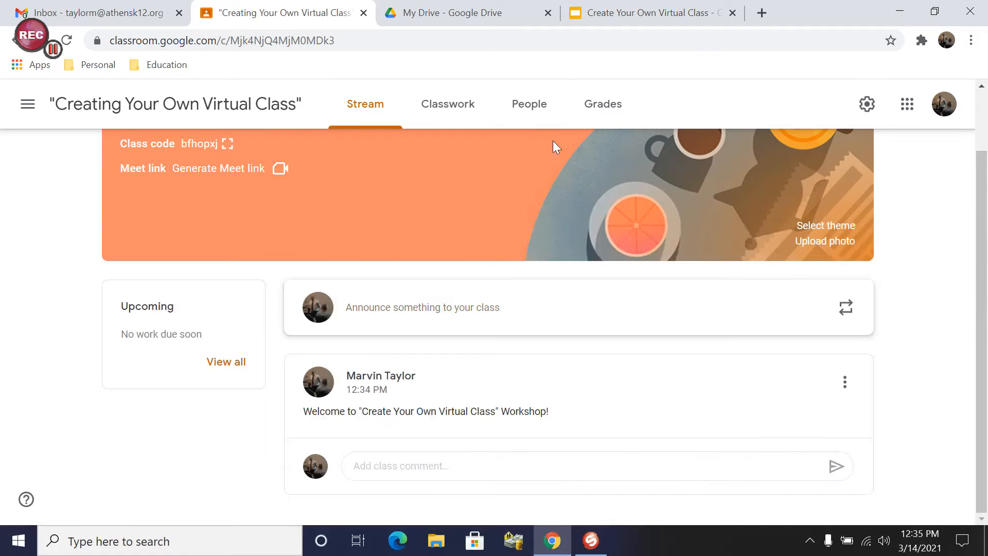
# Go to the Classwork page, view the class Drive folder and close the folder again.
pyautogui.click(453, 112)
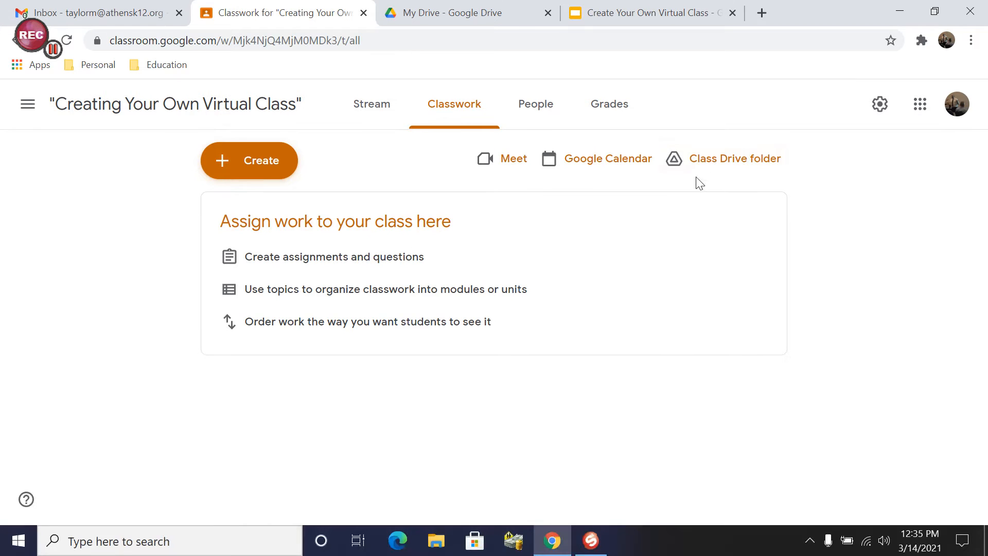
pyautogui.click(743, 165)
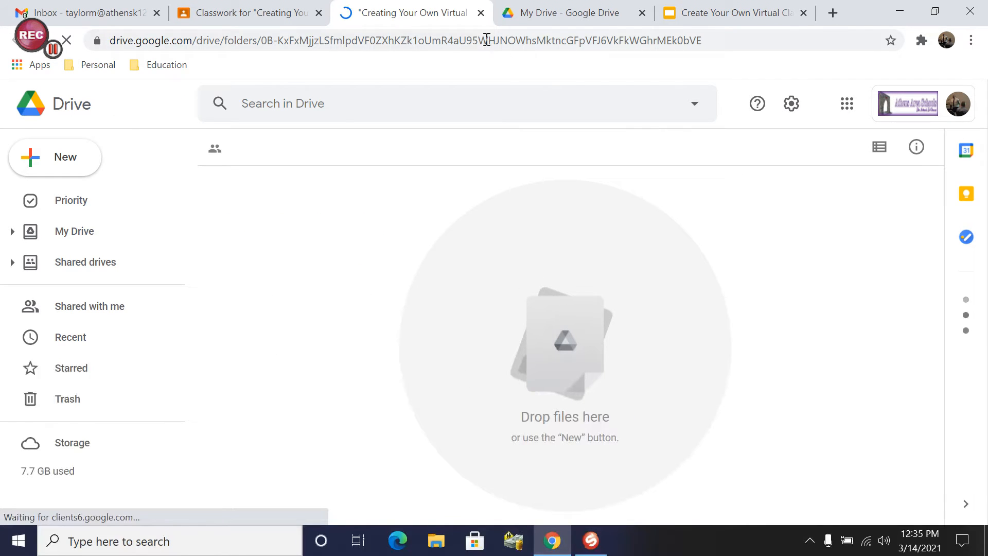
pyautogui.click(481, 13)
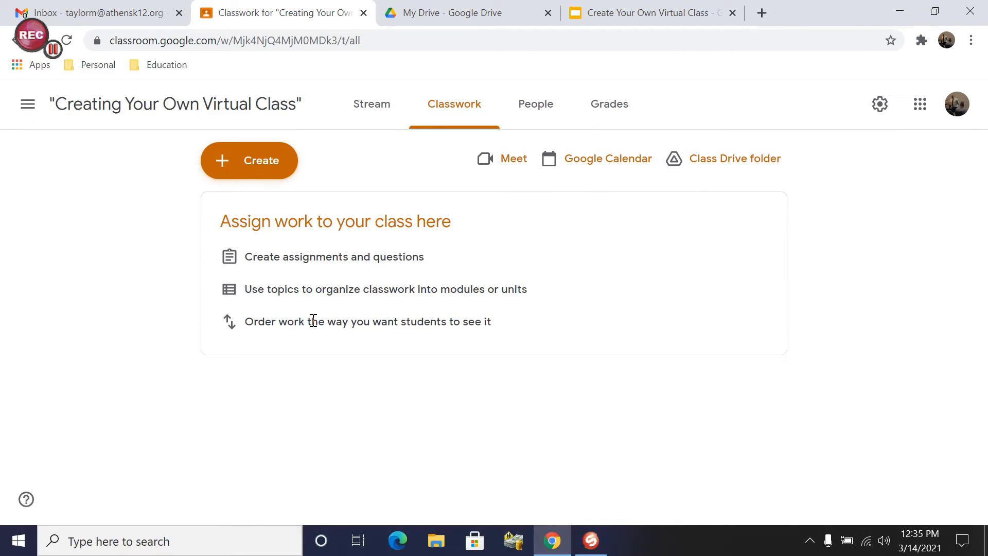
# Create a new assignment and attach the "Creating Your Own Virtual Class" Google Form from Drive.
pyautogui.click(244, 167)
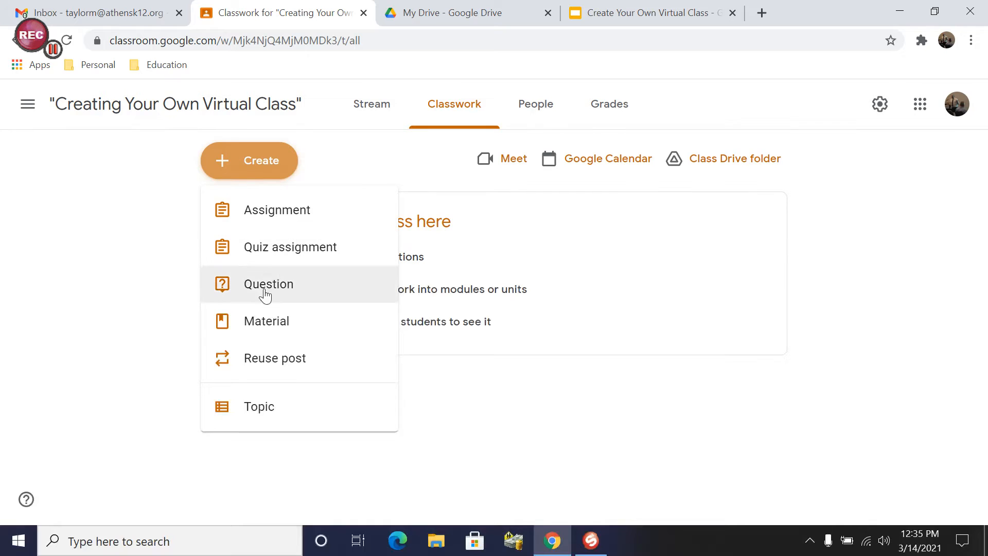
pyautogui.click(289, 212)
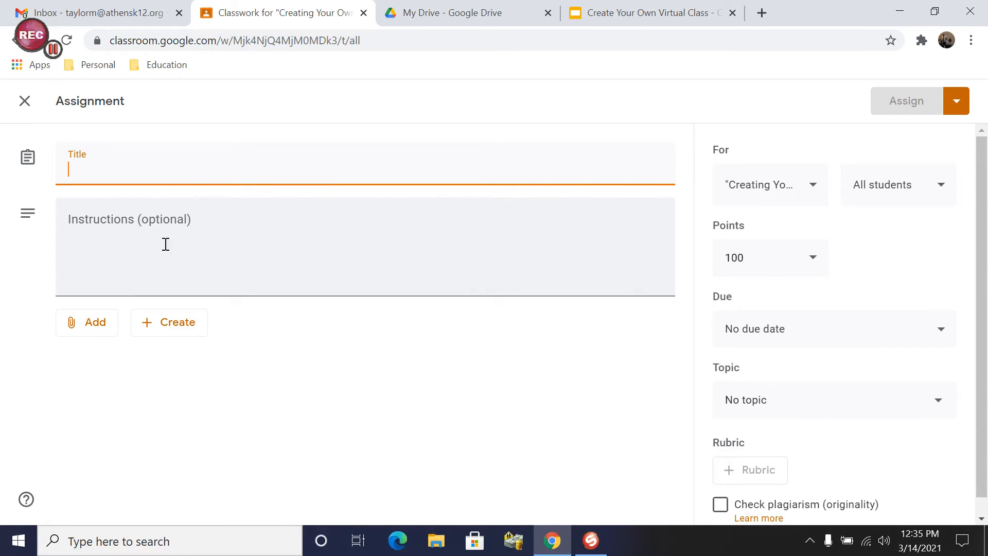
pyautogui.click(85, 325)
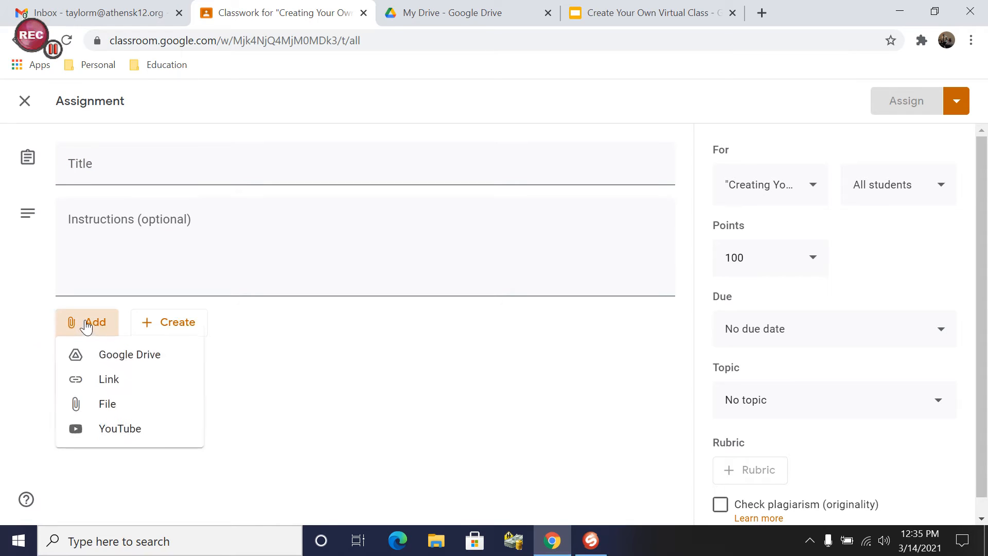
pyautogui.click(110, 360)
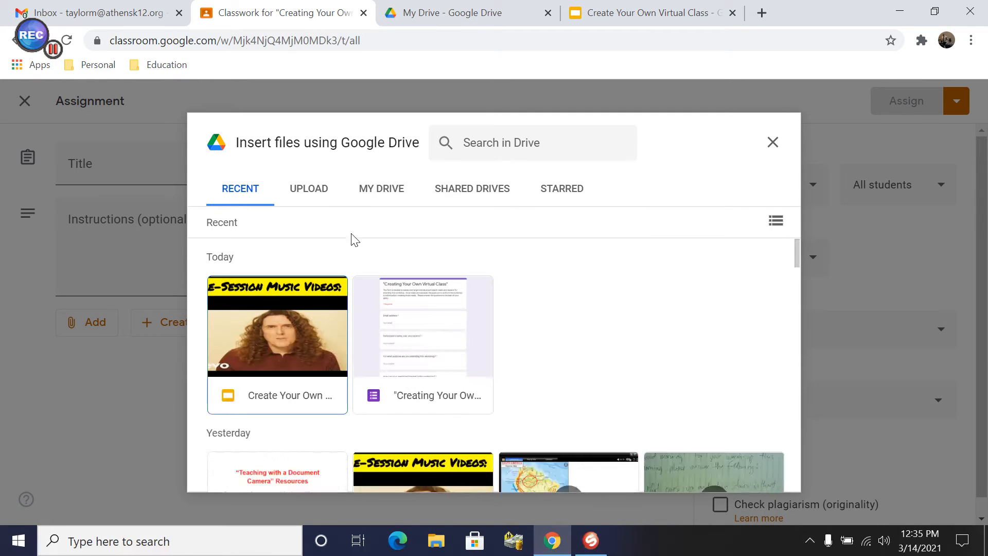
pyautogui.doubleClick(402, 320)
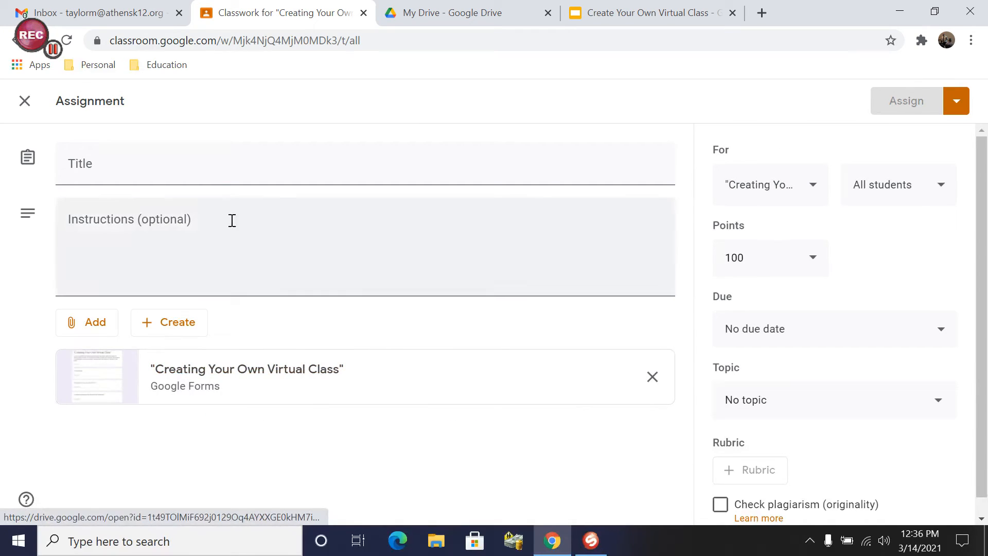
# Title the assignment "Creating Your Own Virtual Class" Questionairre, with the class name in quotation marks.
pyautogui.click(234, 163)
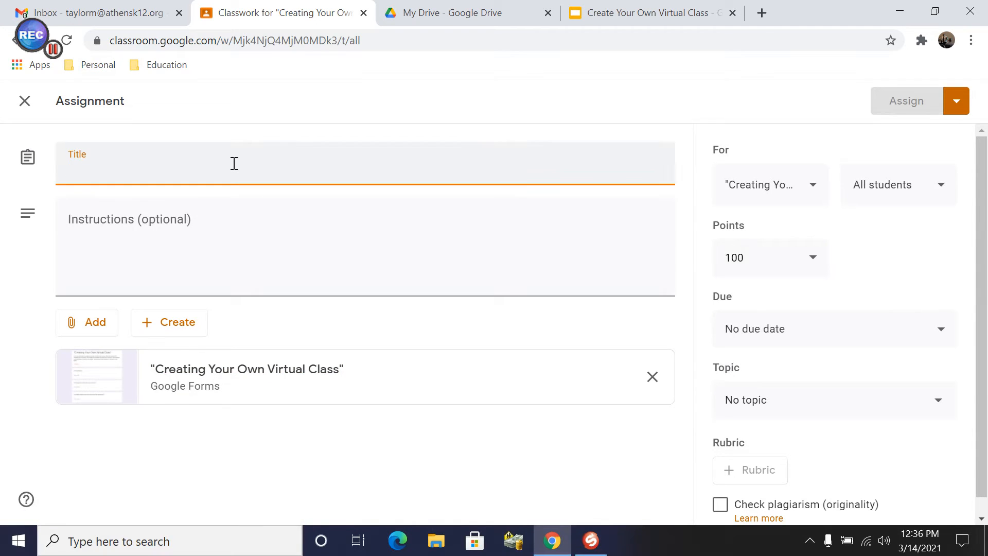
pyautogui.write(':Creating')
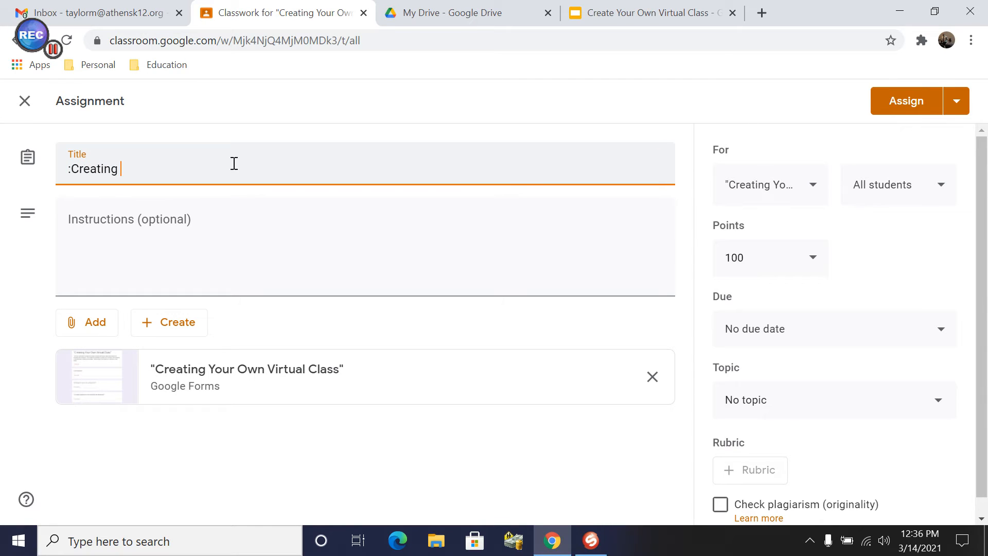
pyautogui.press('BackSpace')
pyautogui.press('BackSpace')
pyautogui.press('BackSpace')
pyautogui.press('BackSpace')
pyautogui.press('BackSpace')
pyautogui.press('BackSpace')
pyautogui.press('BackSpace')
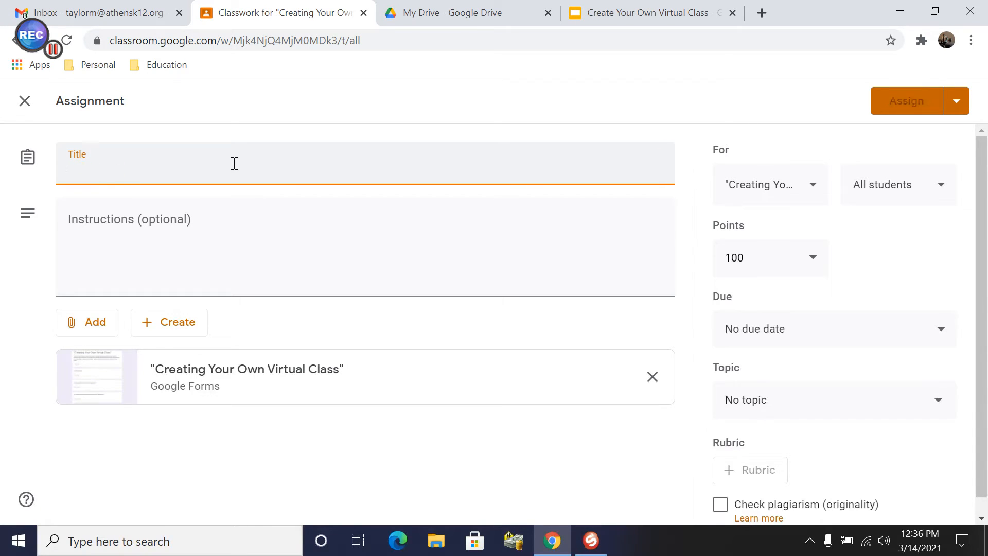
pyautogui.write('"Creating Your ')
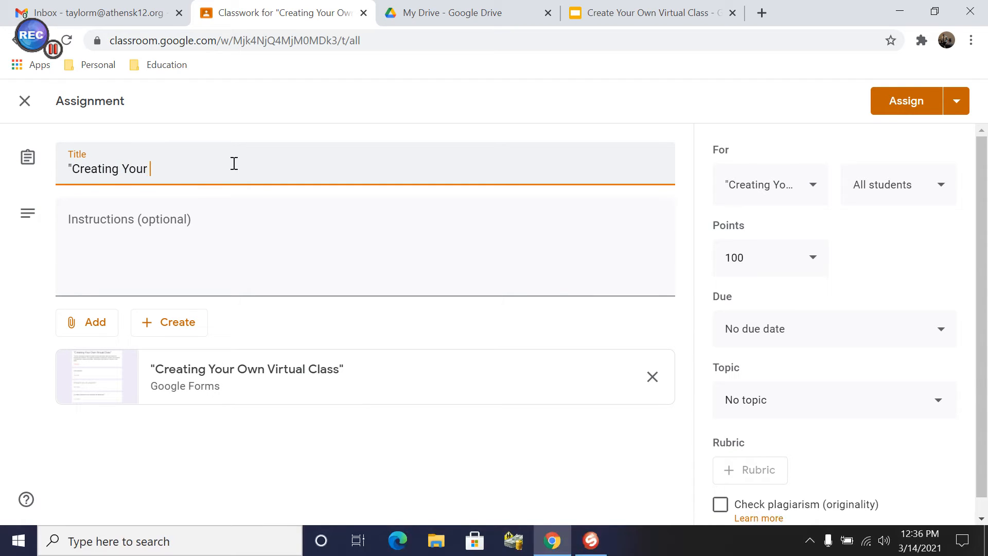
pyautogui.write('Own Virtual ')
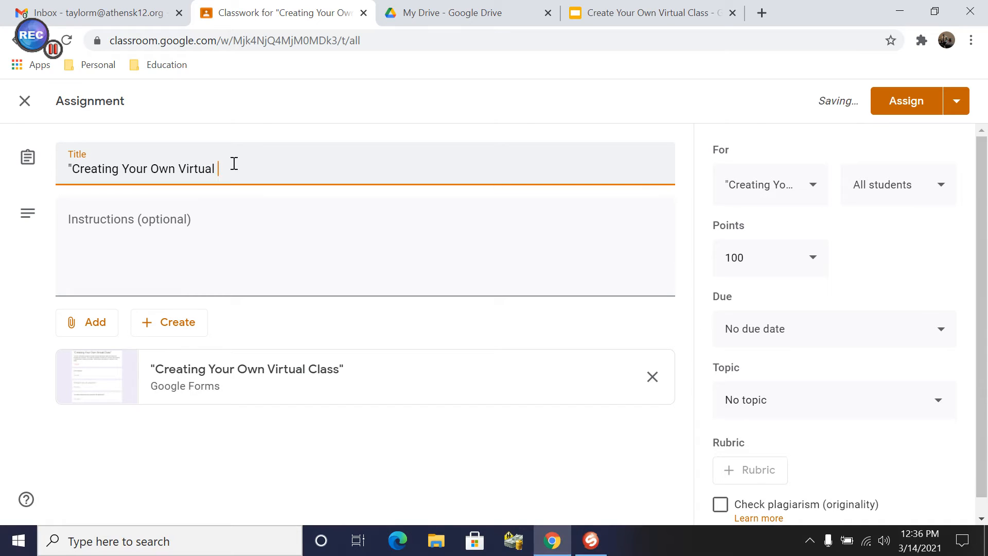
pyautogui.write('Class" Question')
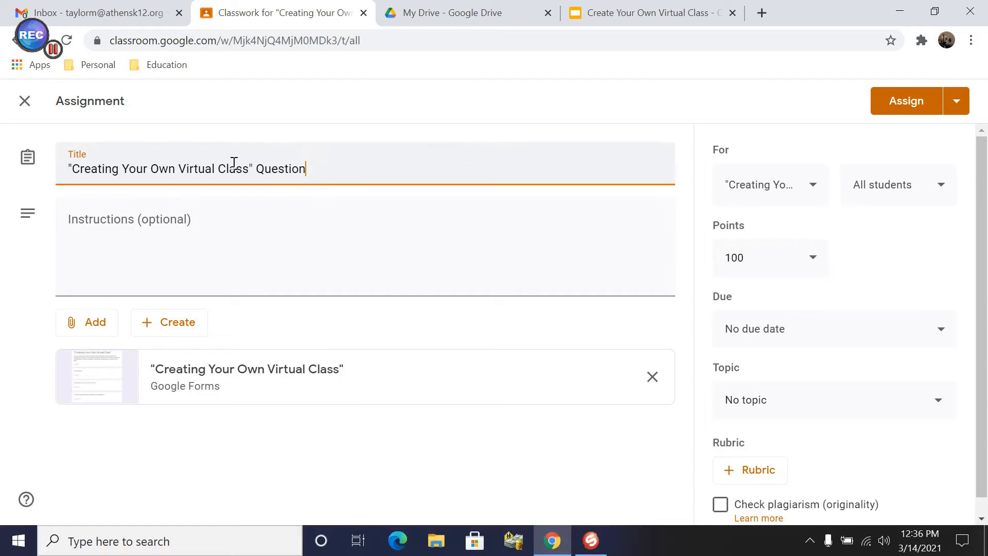
pyautogui.write('n')
pyautogui.press('BackSpace')
pyautogui.write('airre')
# Enter the assignment instructions "Please click on the Google Form and answer all the questions as completely as possible.".
pyautogui.click(205, 223)
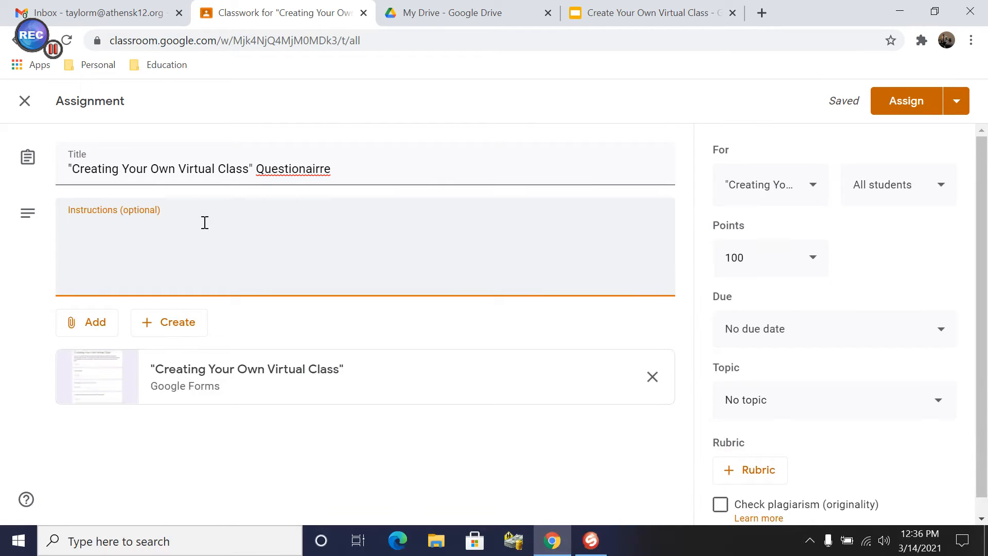
pyautogui.write('Please click on')
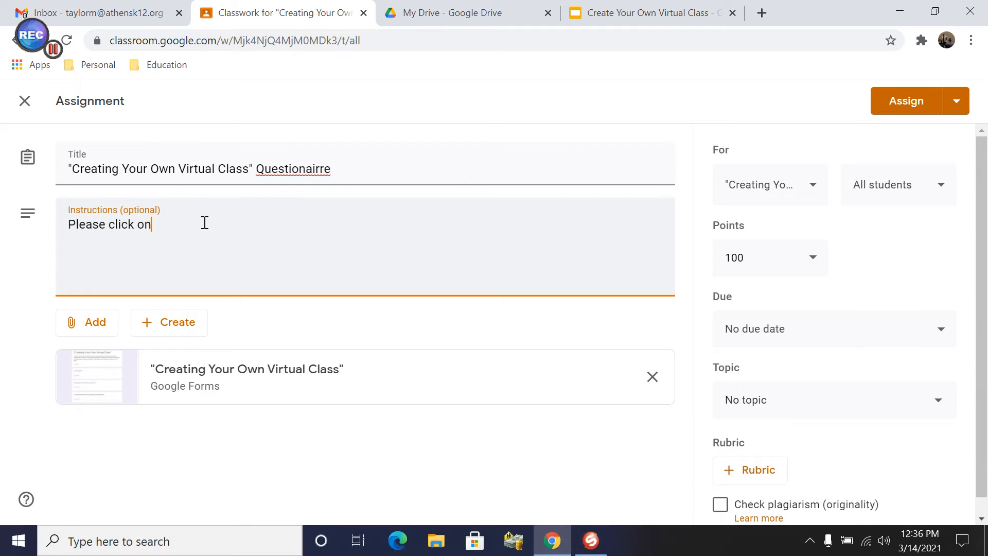
pyautogui.write(' the Google Form and ans')
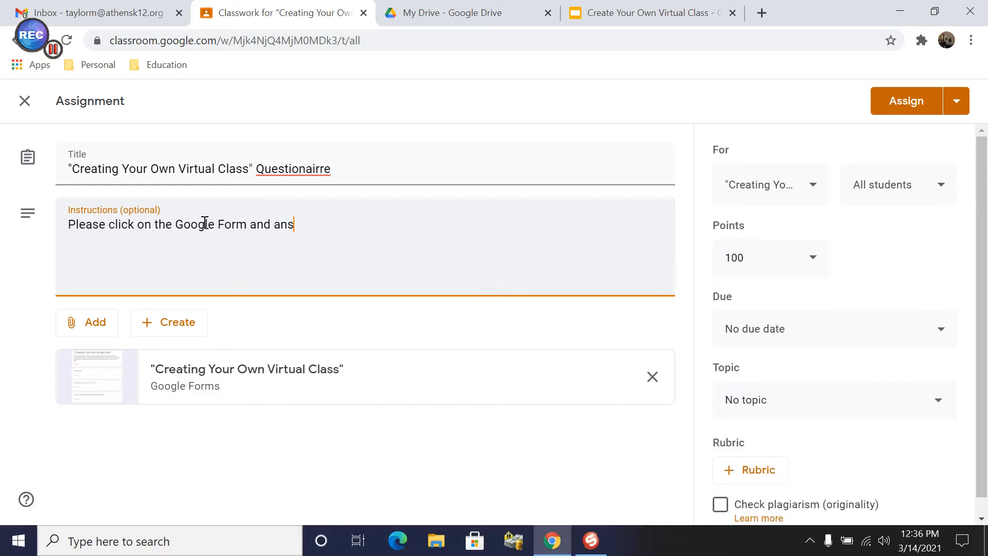
pyautogui.write('wer all the questions')
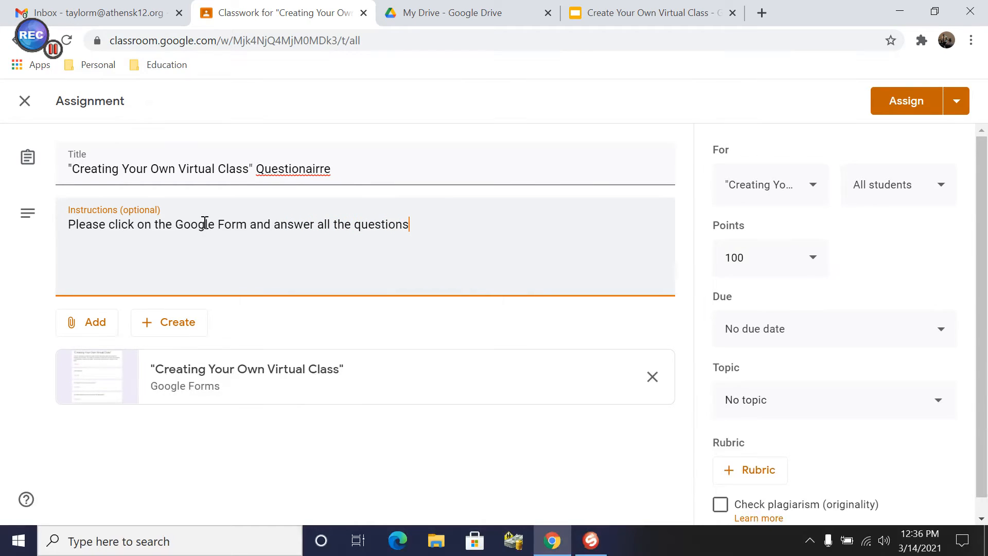
pyautogui.write(' as completely as ')
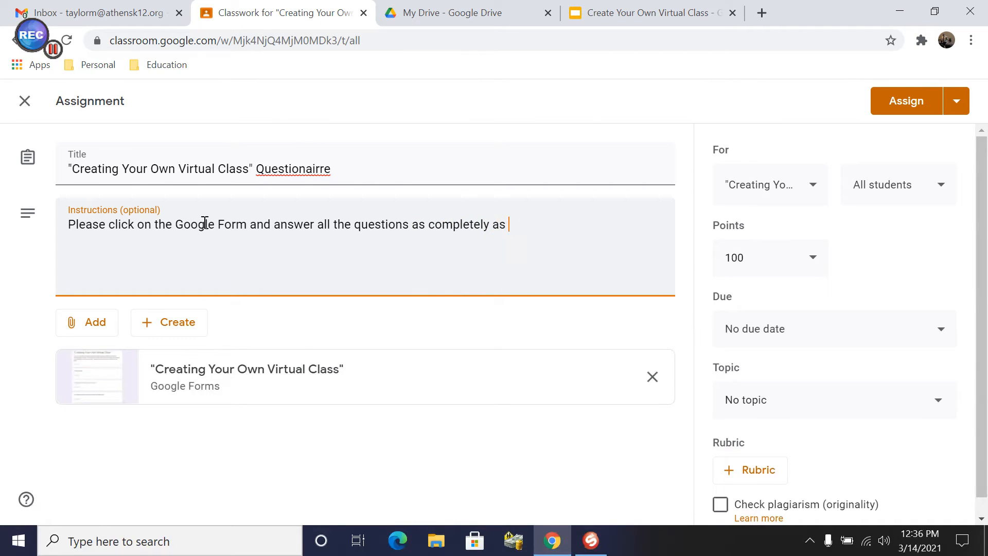
pyautogui.write('possible.')
# Review the assignment's options for creating attachments, scheduling or saving, student recipients and rubrics.
pyautogui.click(177, 325)
pyautogui.click(402, 427)
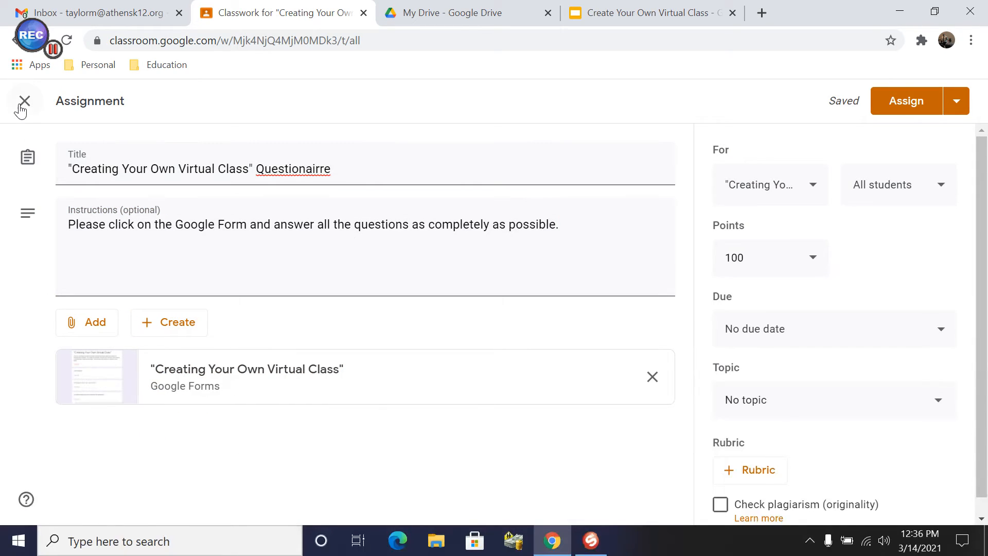
pyautogui.click(958, 107)
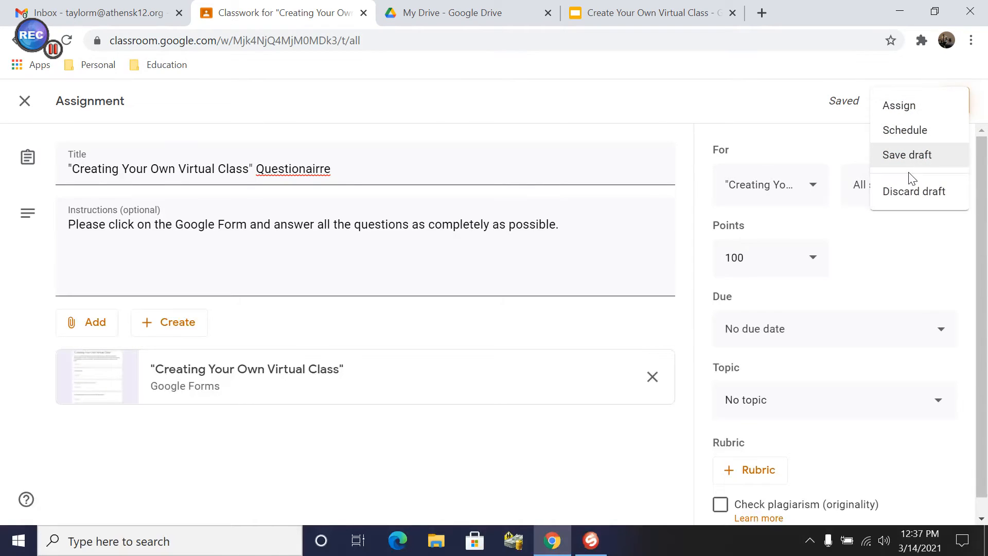
pyautogui.click(634, 98)
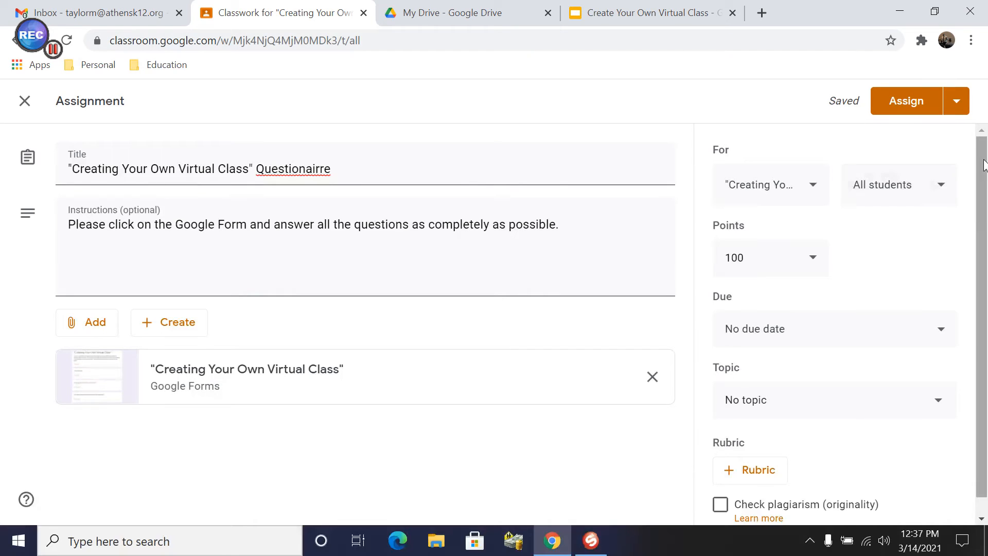
pyautogui.scroll(-1, 922, 177)
pyautogui.click(942, 173)
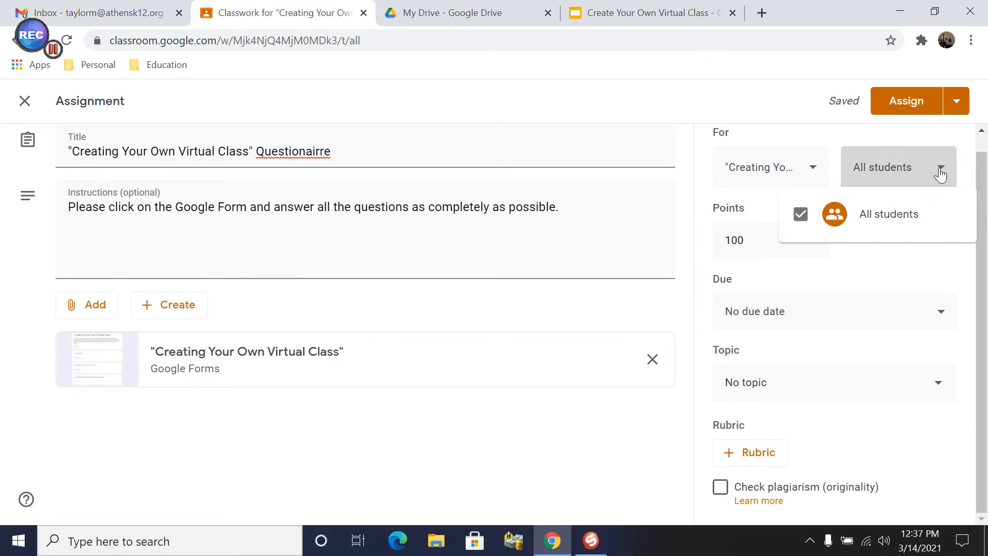
pyautogui.click(949, 264)
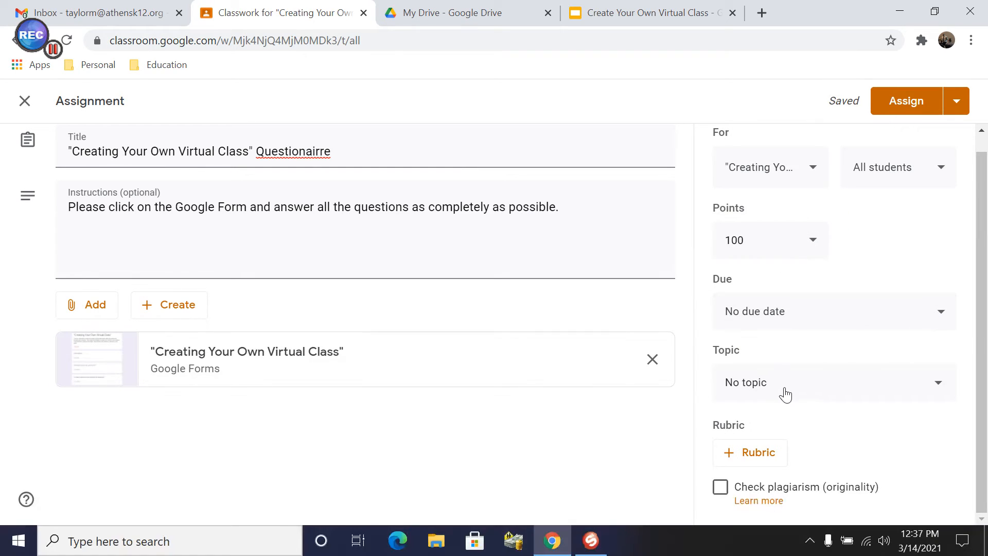
pyautogui.click(762, 453)
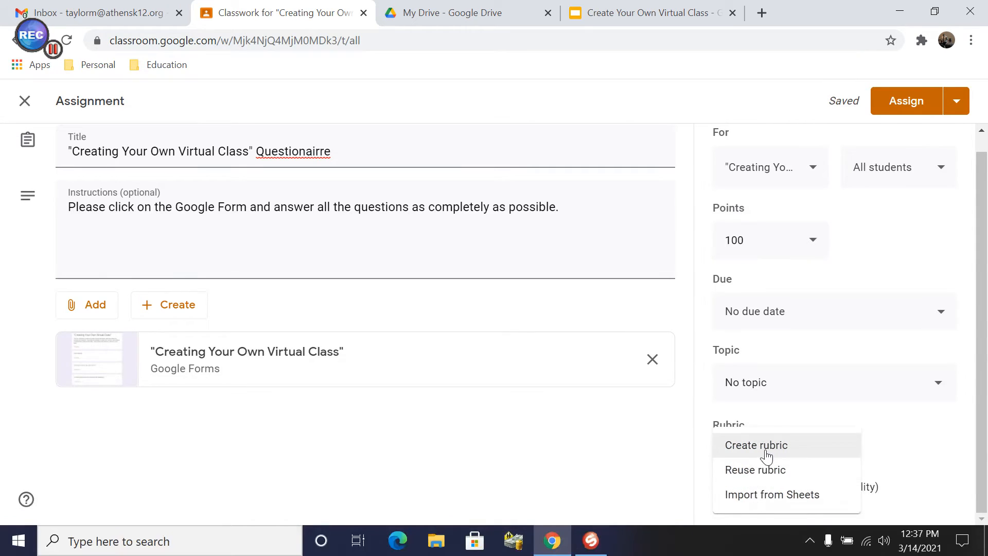
pyautogui.click(920, 434)
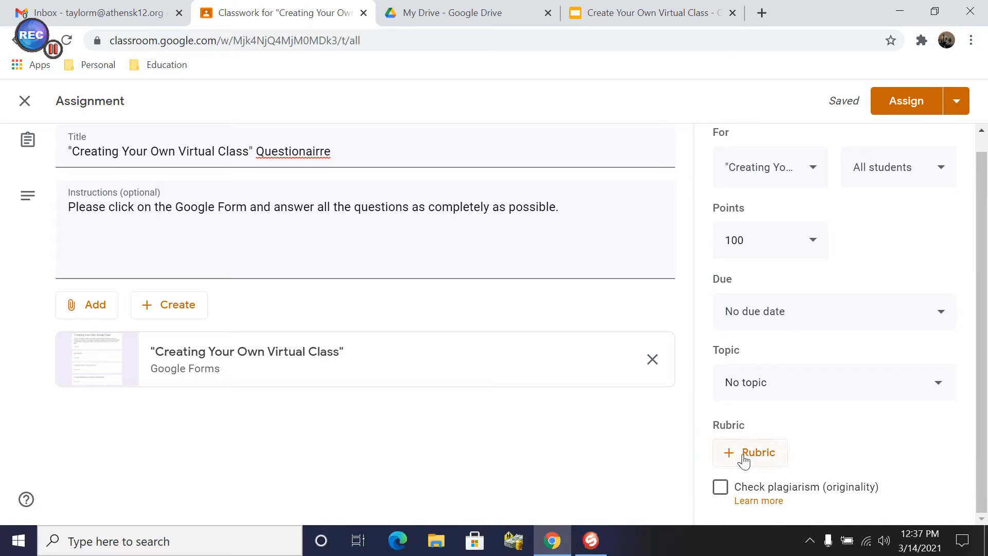
# Assign the questionnaire to all students of the class.
pyautogui.click(913, 99)
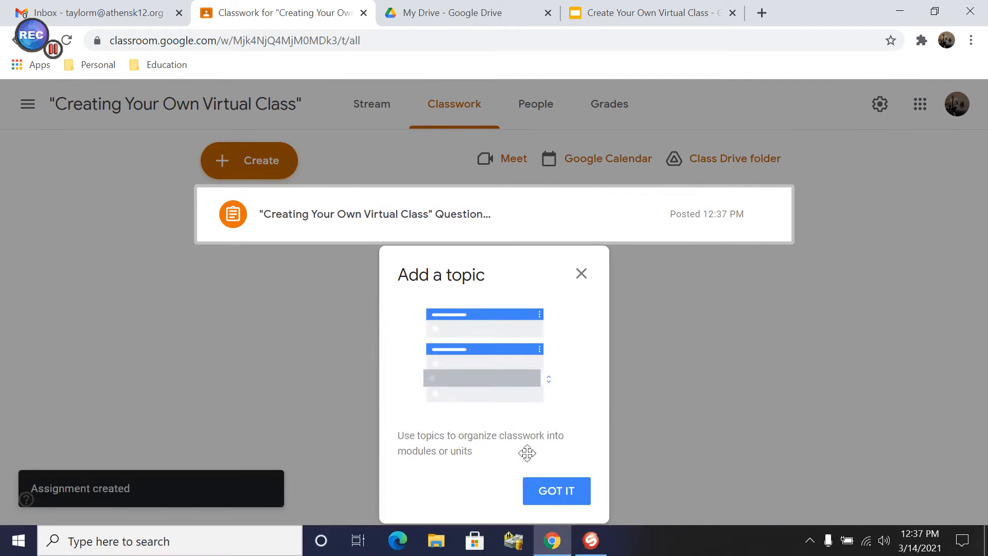
# Dismiss the topic tip and examine the options for inviting teachers to the class.
pyautogui.click(555, 496)
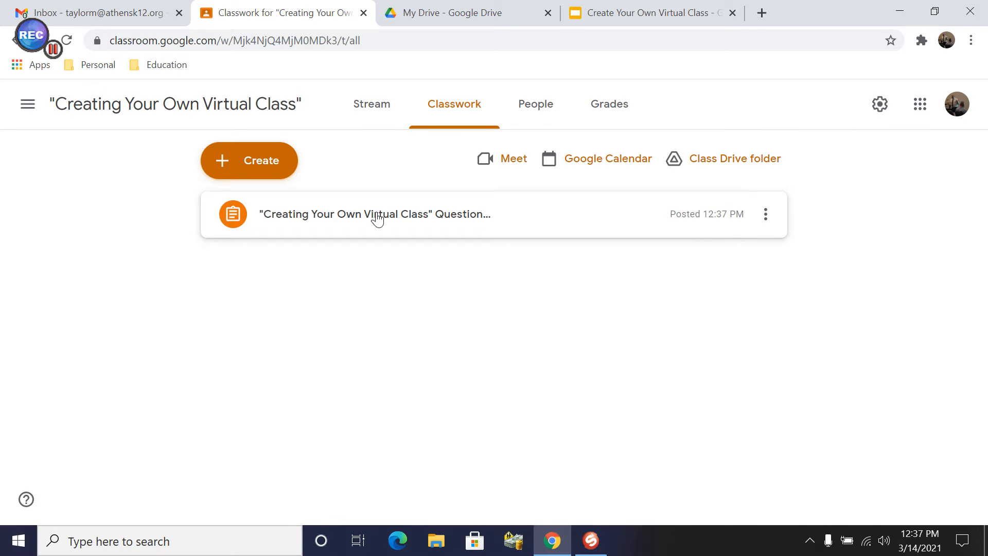
pyautogui.click(538, 111)
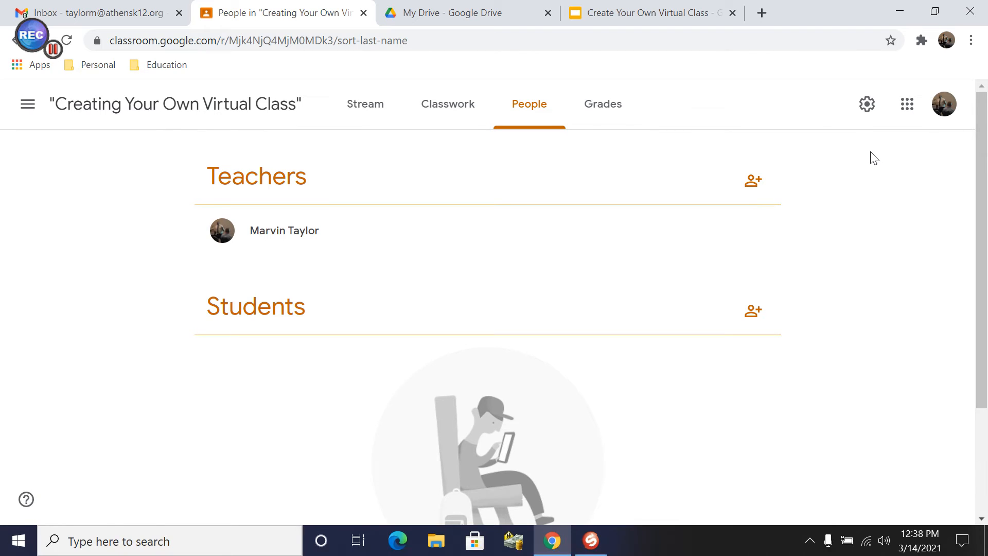
pyautogui.click(753, 182)
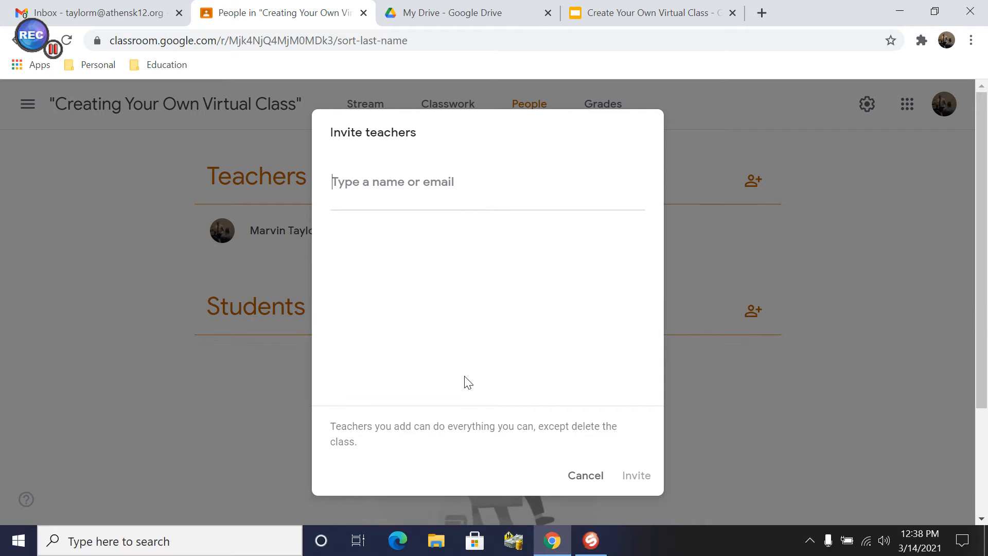
pyautogui.click(584, 475)
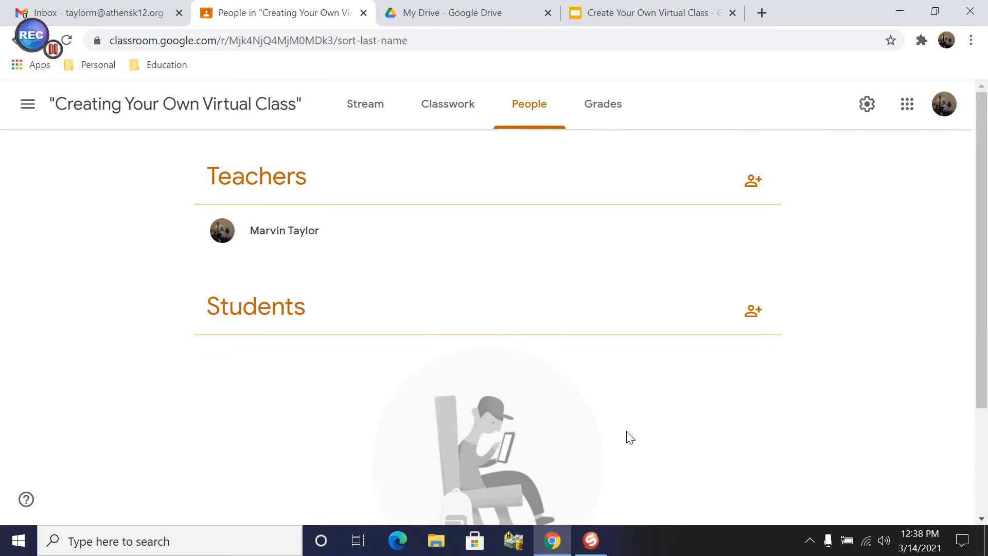
# Examine the ways to invite students to the class, by invite link or by name or email.
pyautogui.click(752, 311)
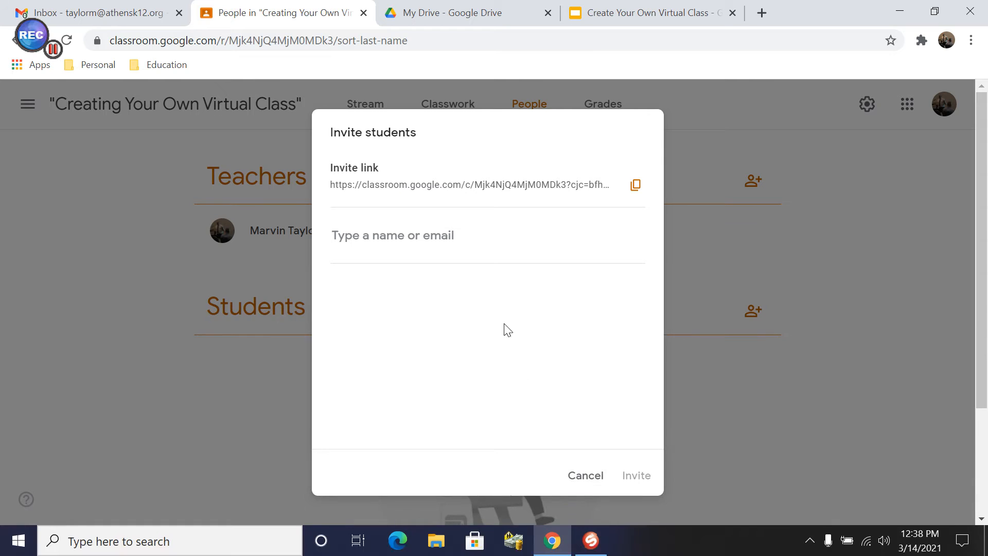
pyautogui.click(332, 186)
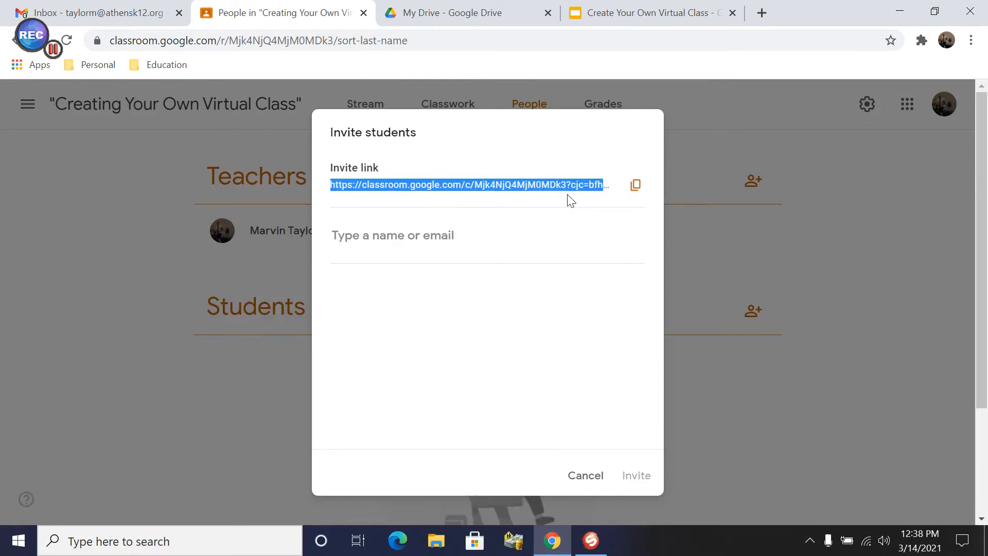
pyautogui.click(590, 477)
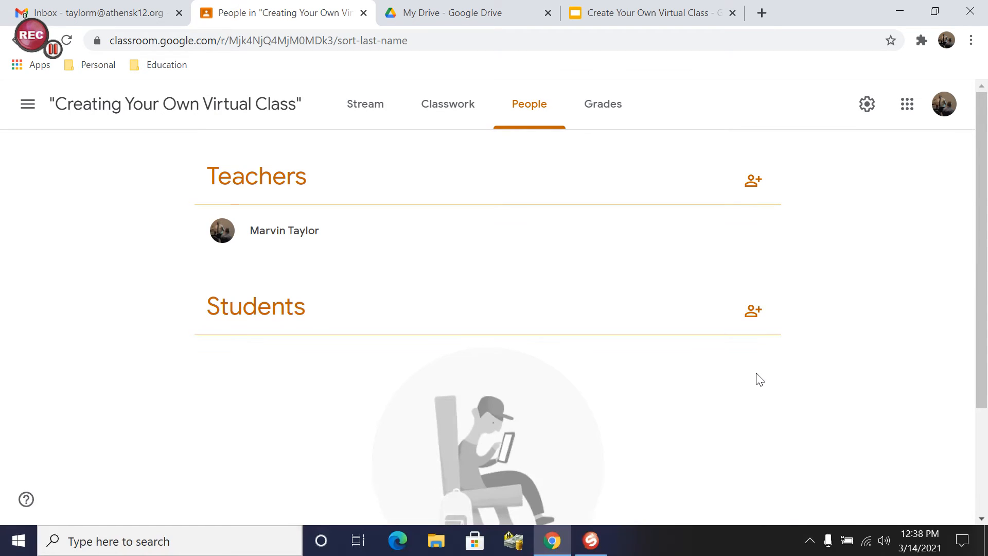
pyautogui.scroll(-3, 634, 407)
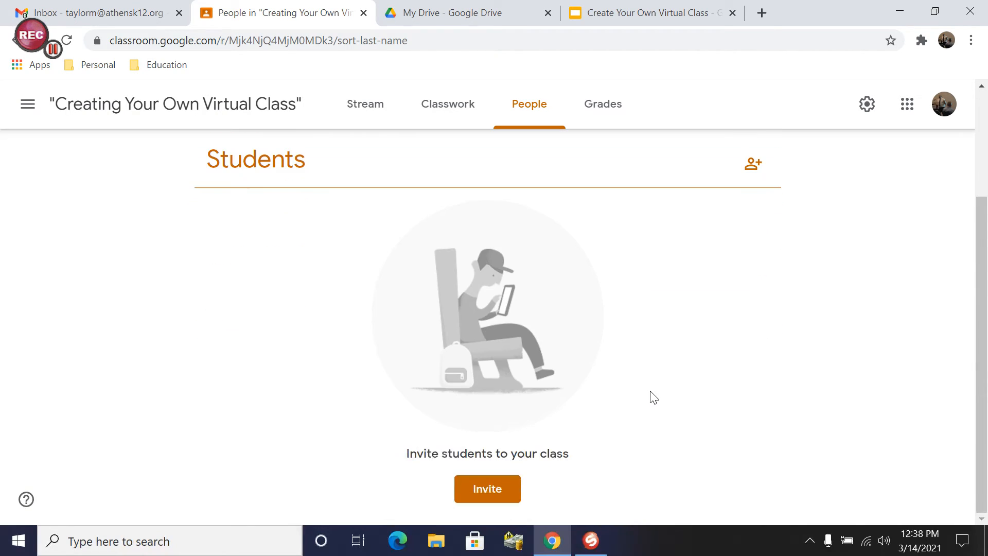
pyautogui.click(498, 482)
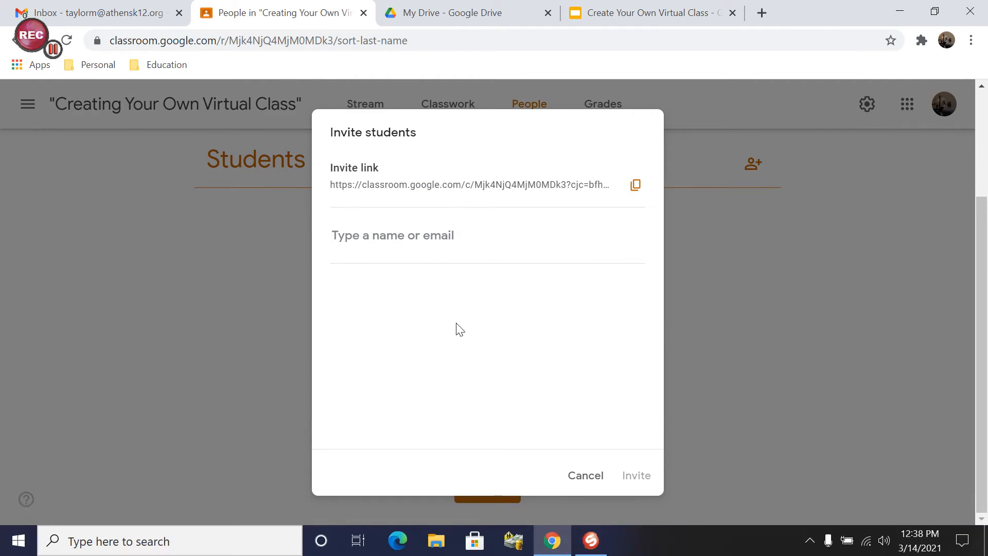
pyautogui.click(579, 477)
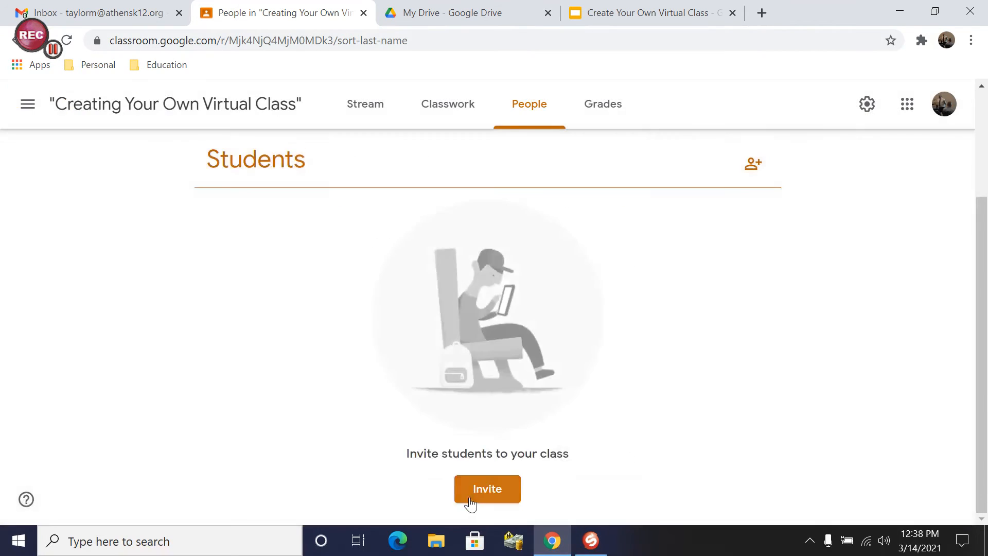
pyautogui.scroll(3, 524, 410)
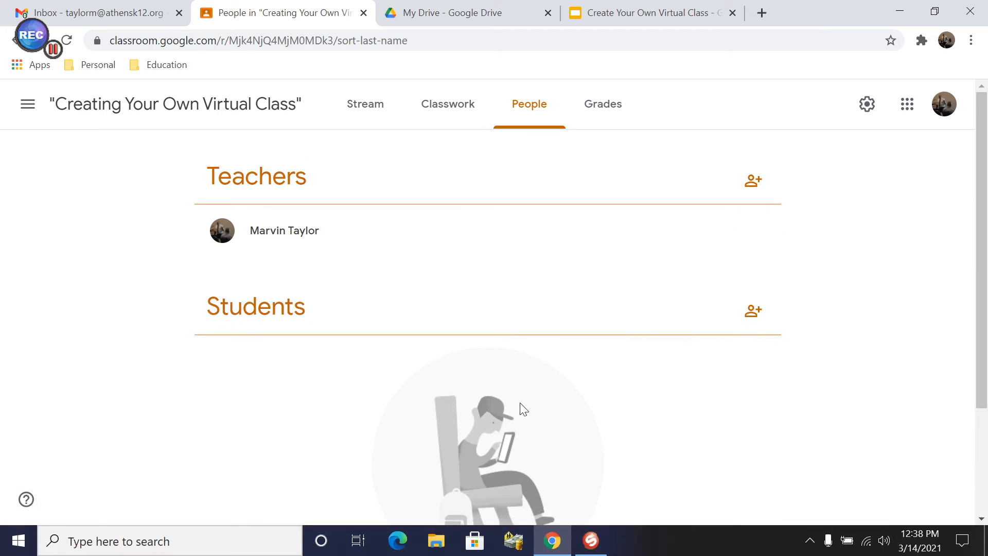
# Examine the class's grades page and the class settings for class details, invite codes and general options.
pyautogui.click(591, 109)
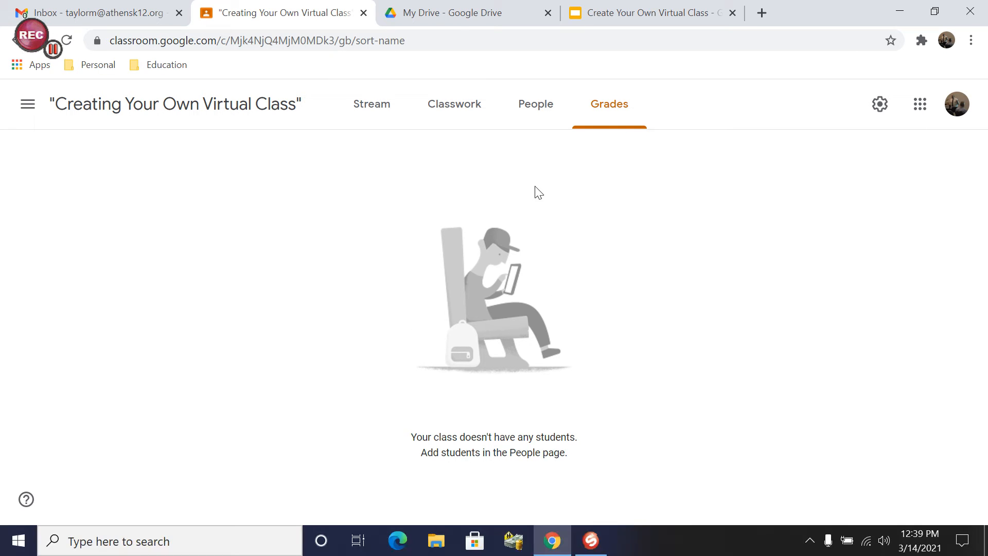
pyautogui.click(880, 105)
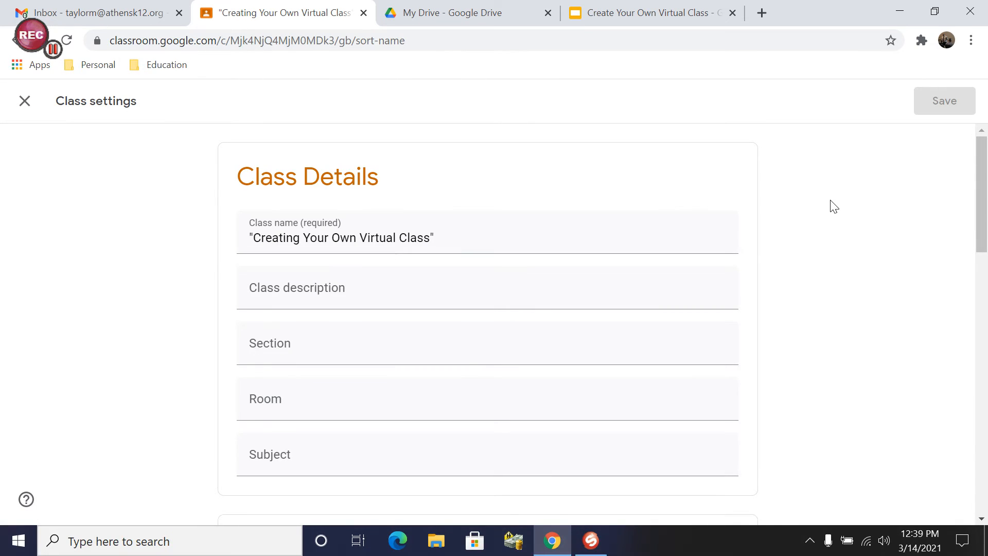
pyautogui.scroll(-3, 411, 246)
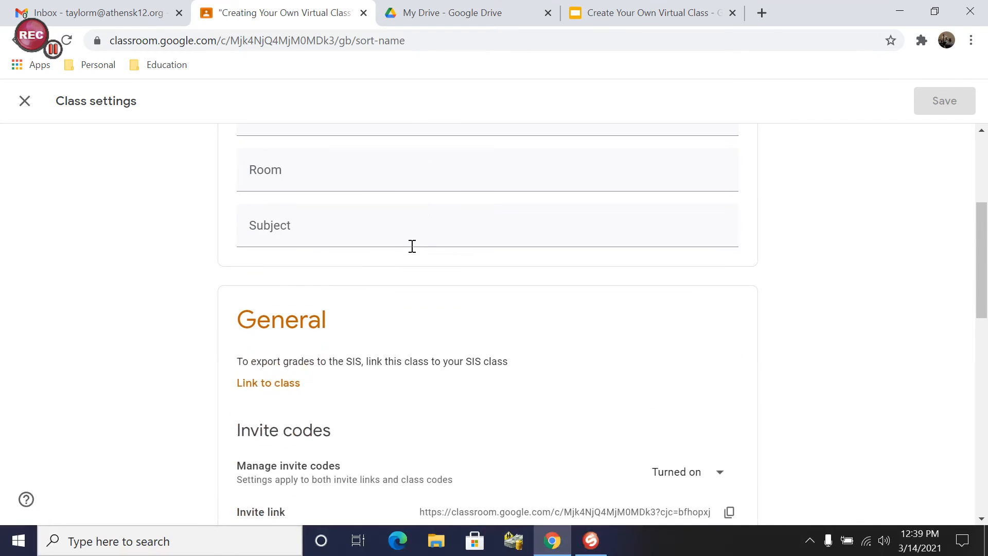
pyautogui.scroll(-1, 415, 250)
pyautogui.scroll(4, 415, 250)
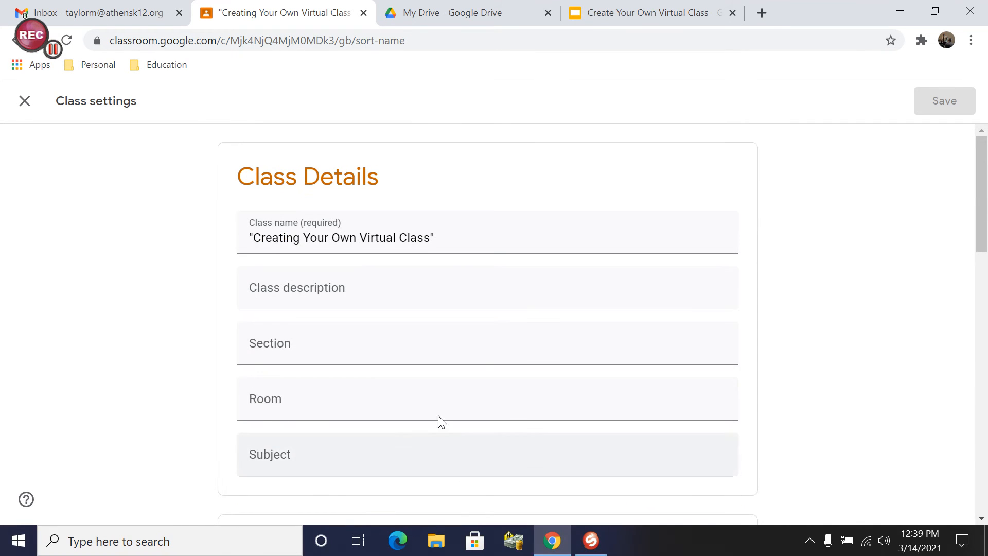
pyautogui.scroll(-6, 472, 267)
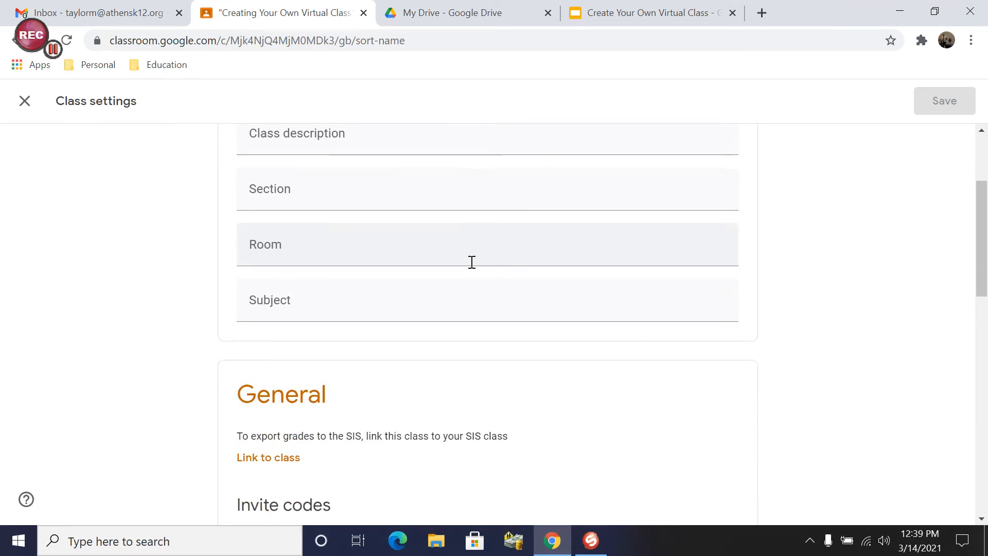
pyautogui.scroll(-1, 323, 309)
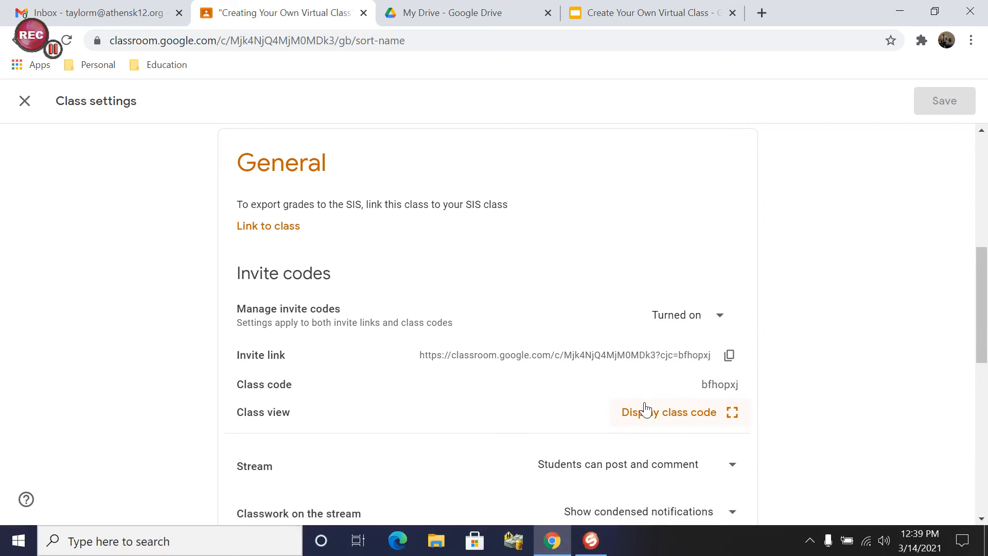
pyautogui.scroll(-1, 642, 407)
pyautogui.scroll(-1, 671, 337)
pyautogui.scroll(-1, 671, 339)
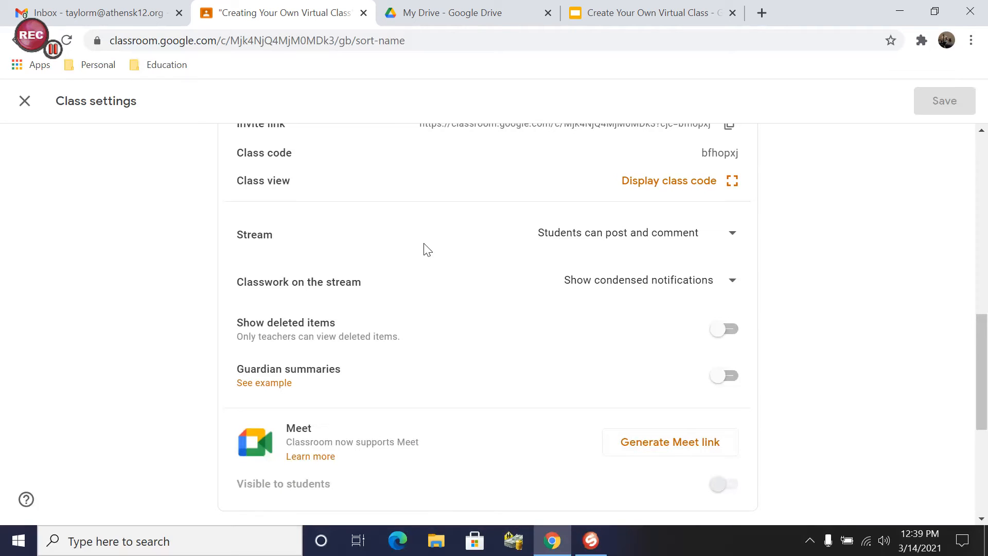
# Try the stream permission "Students can only comment" and restore it to "Students can post and comment".
pyautogui.click(734, 237)
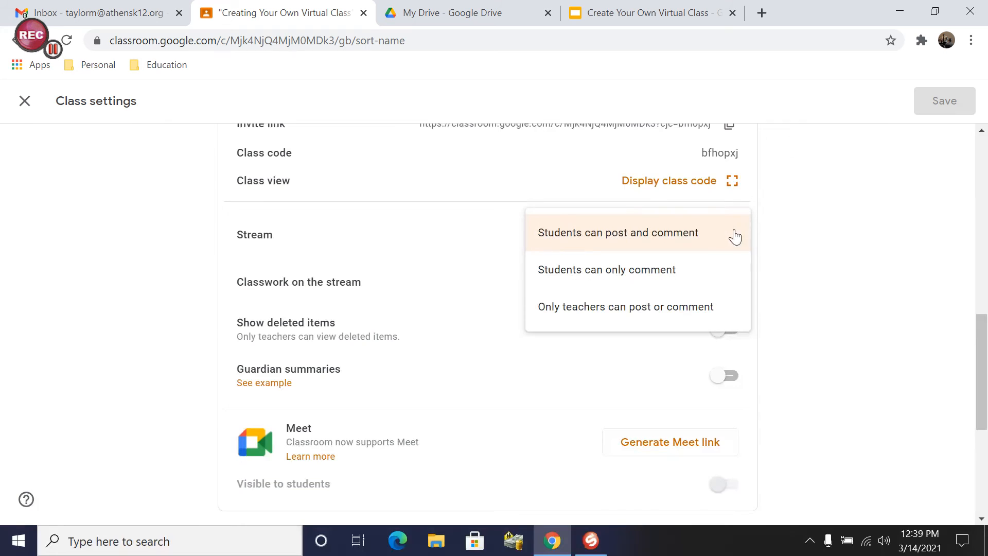
pyautogui.click(663, 272)
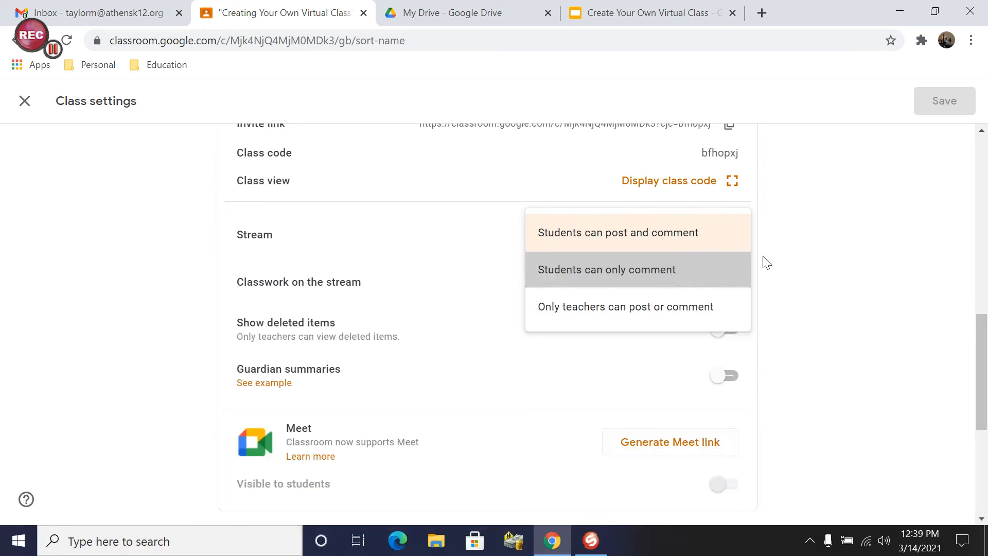
pyautogui.click(733, 237)
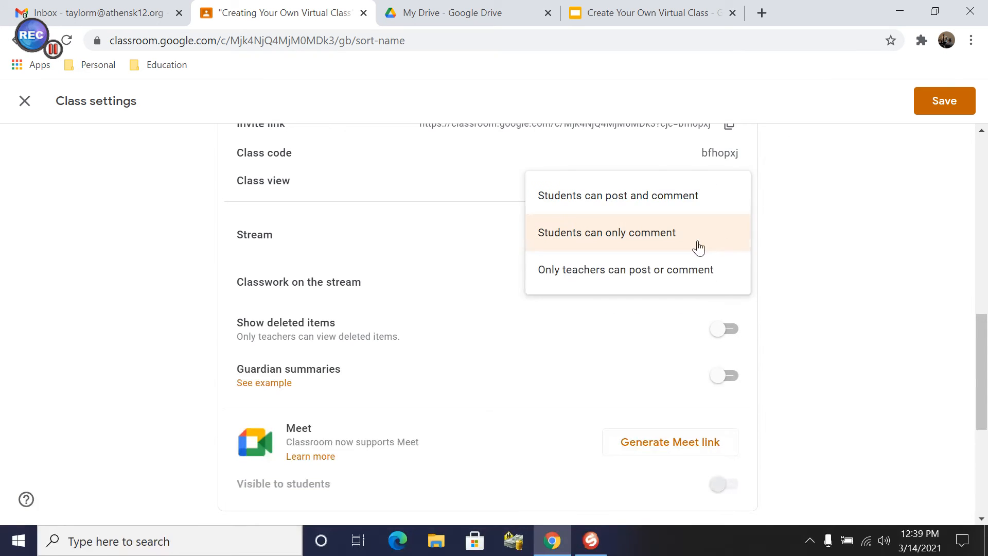
pyautogui.click(668, 202)
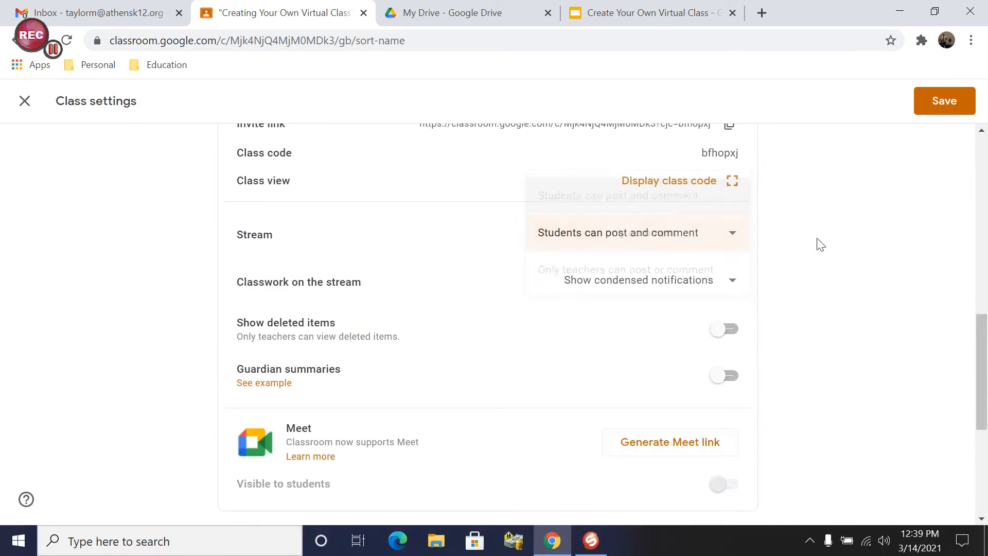
# Set classwork on the stream to "Show attachments and details" and save the class settings.
pyautogui.click(732, 288)
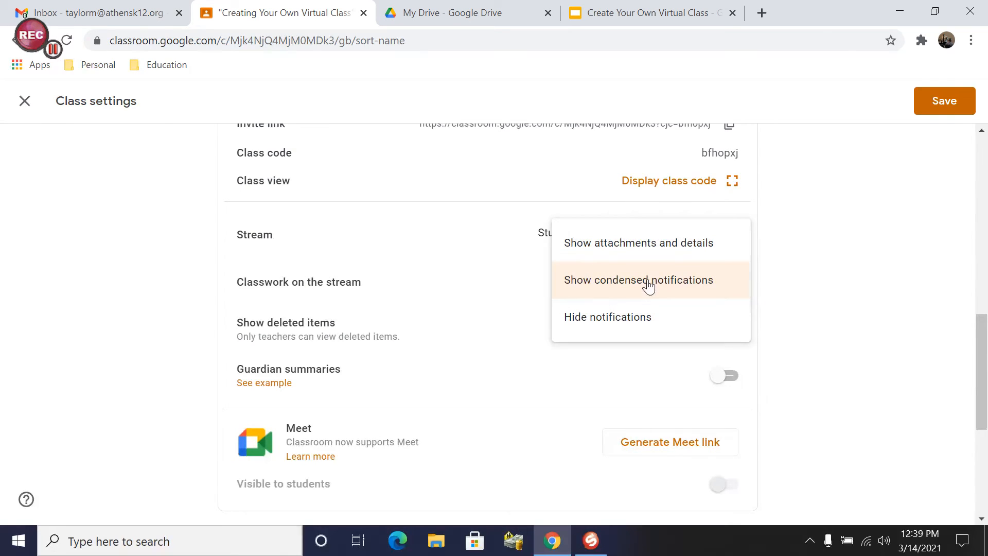
pyautogui.click(652, 249)
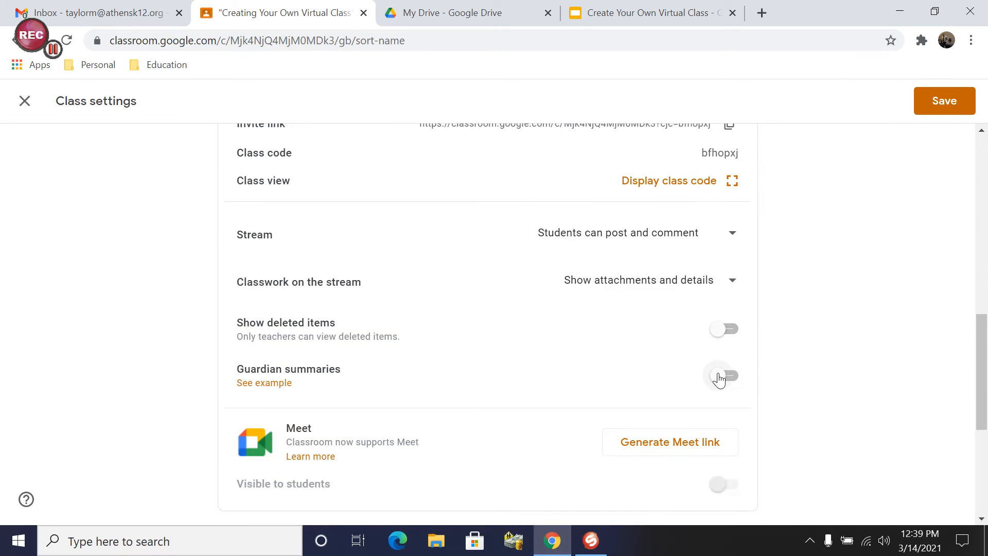
pyautogui.scroll(-1, 718, 379)
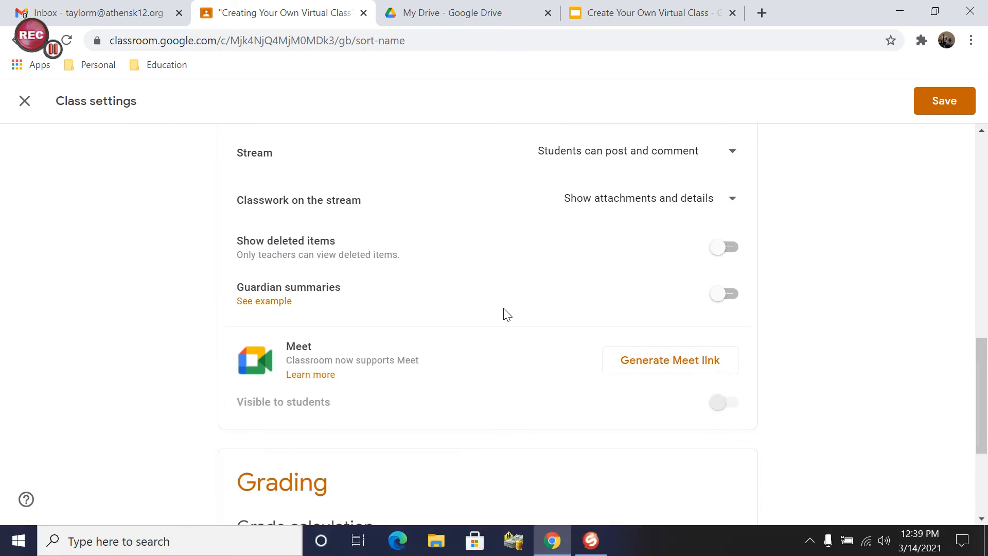
pyautogui.scroll(-4, 503, 311)
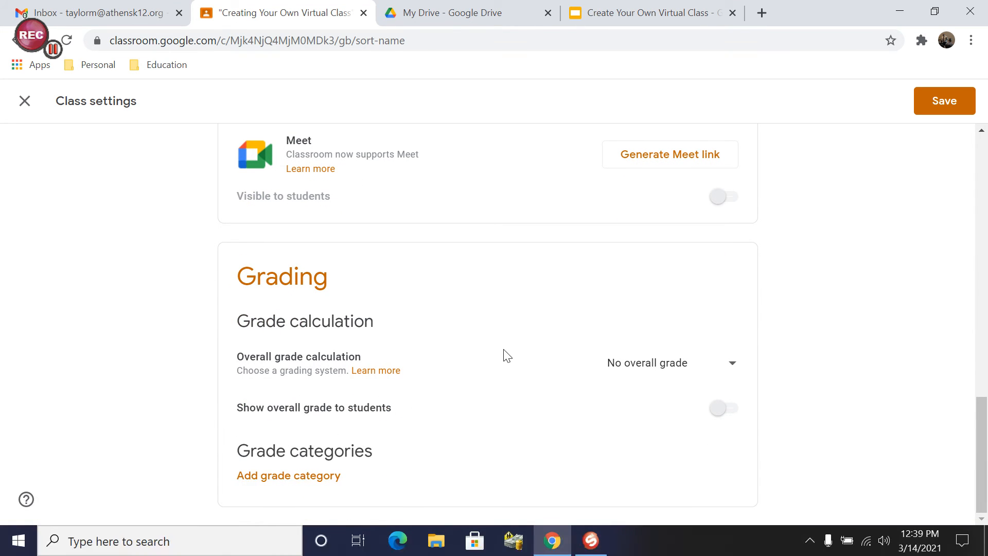
pyautogui.scroll(15, 503, 345)
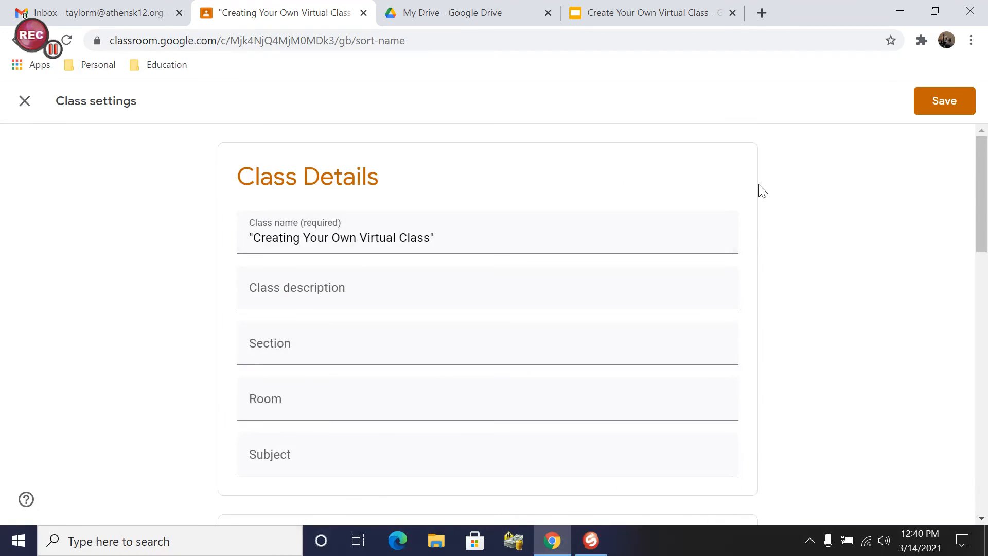
pyautogui.click(945, 101)
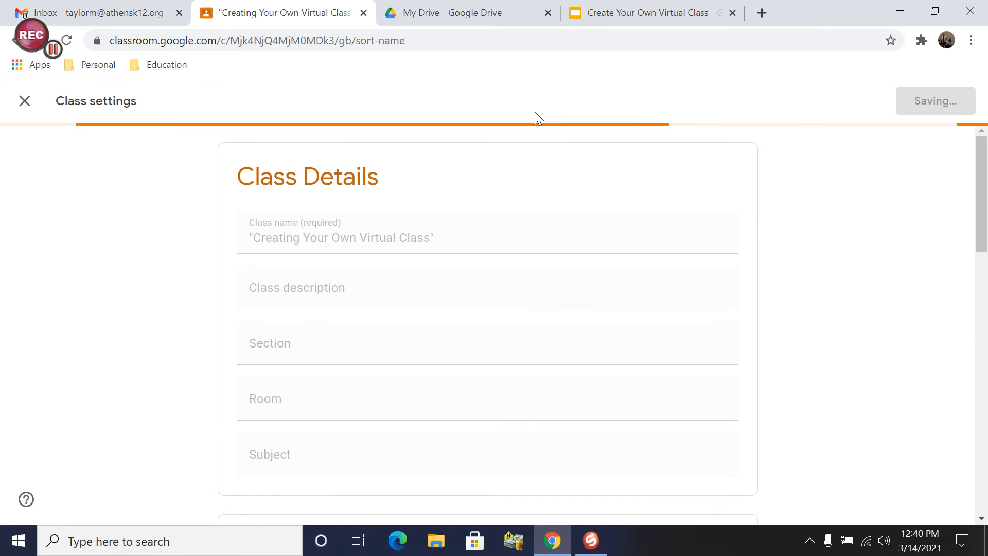
# Review how the questionnaire assignment and the welcome announcement appear on the class's stream and classwork pages.
pyautogui.click(381, 125)
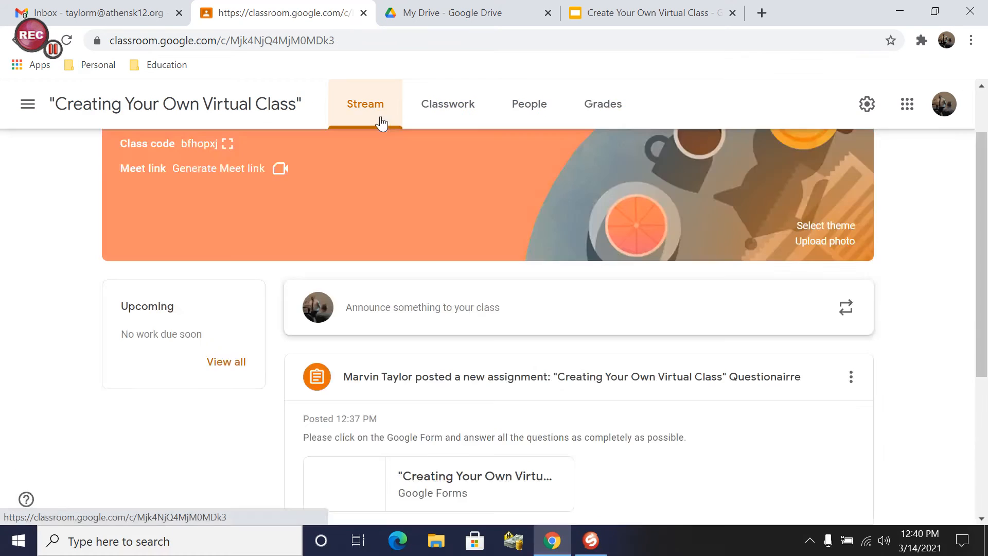
pyautogui.scroll(-3, 601, 204)
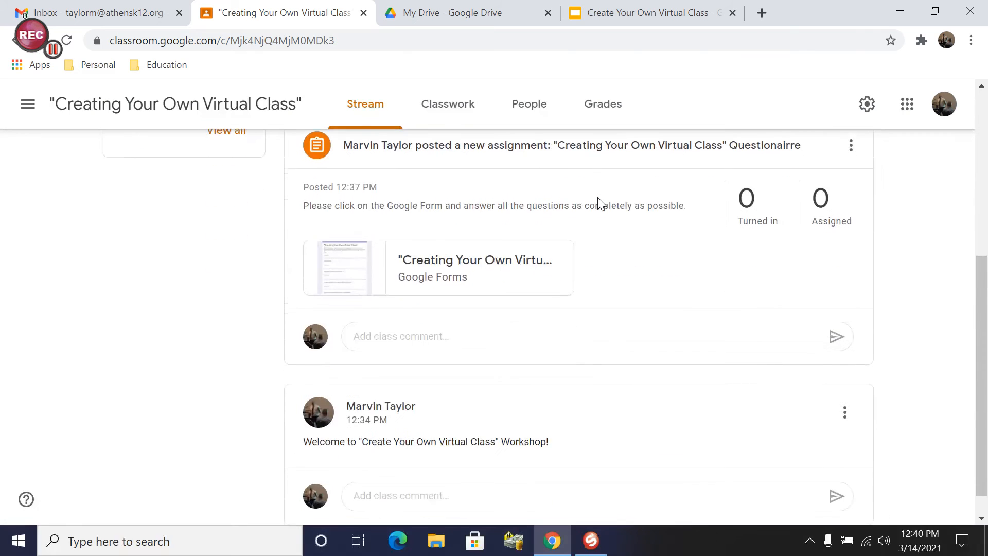
pyautogui.scroll(5, 505, 190)
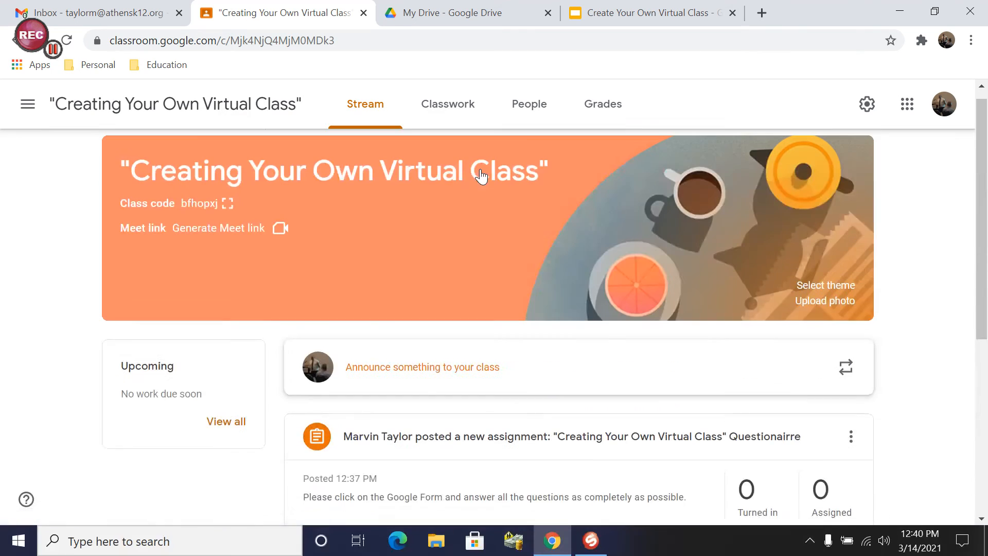
pyautogui.click(453, 104)
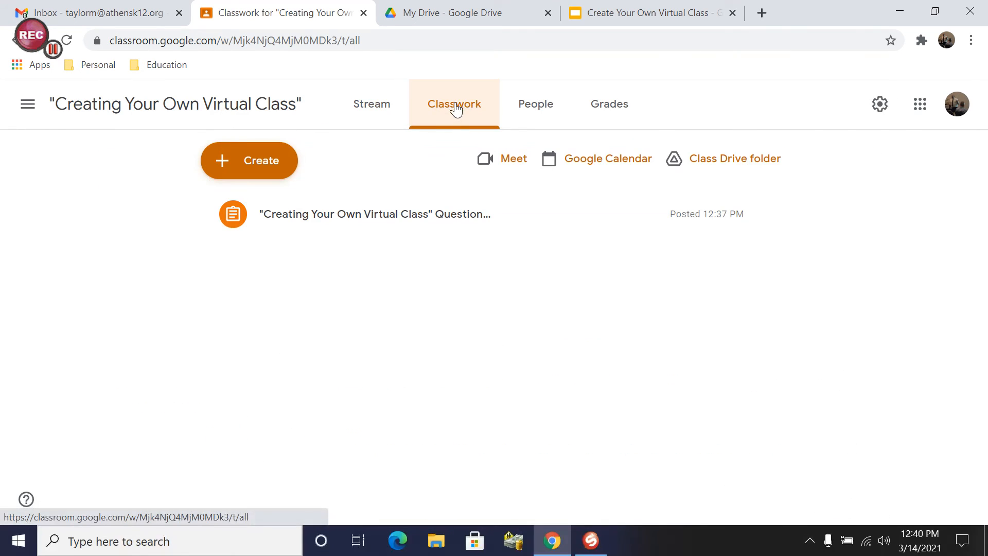
pyautogui.click(369, 115)
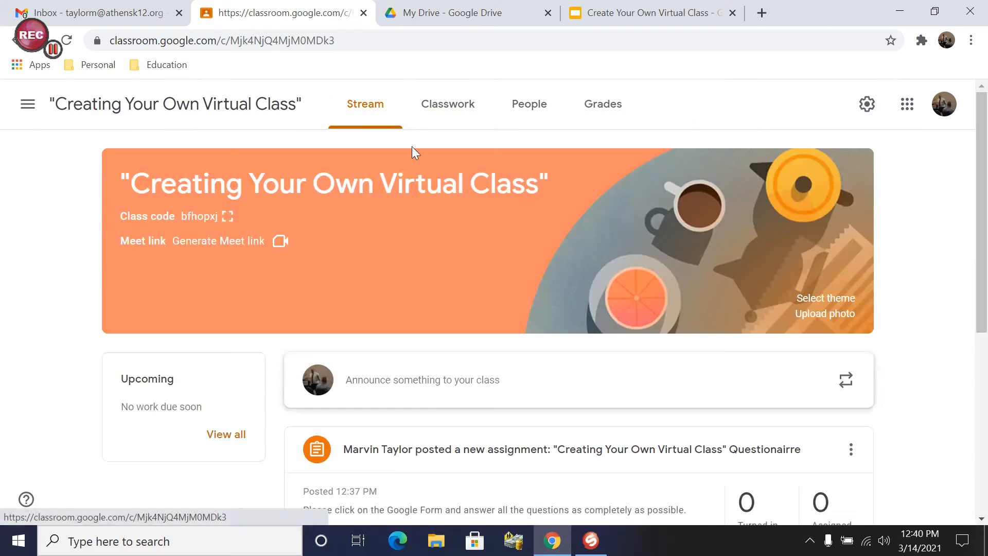
pyautogui.scroll(-5, 411, 154)
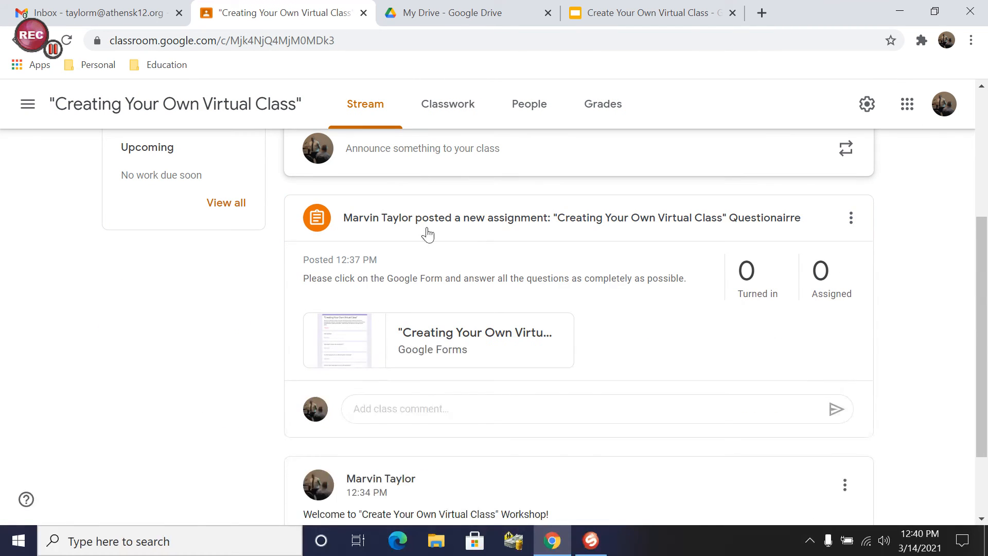
pyautogui.scroll(-1, 470, 316)
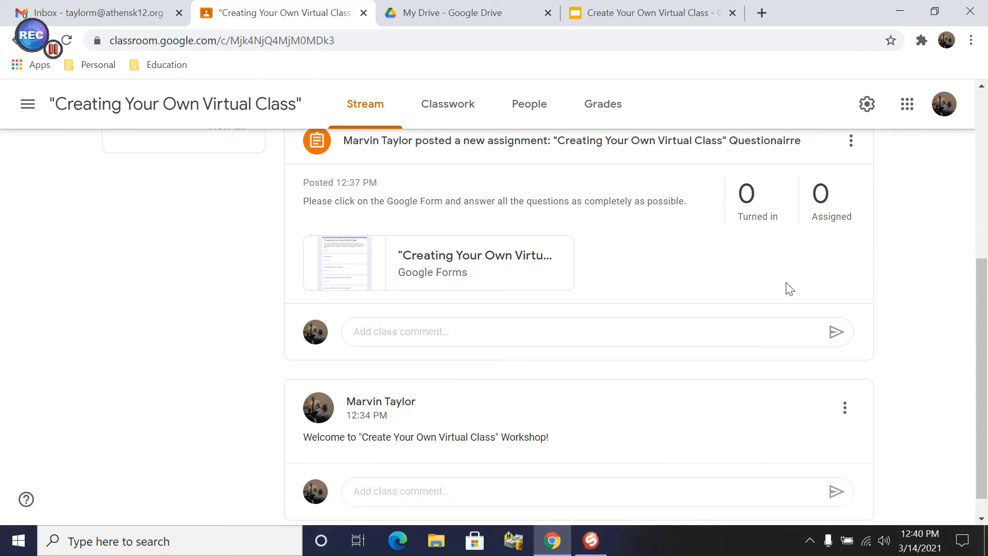
# Set classwork on the stream to "Show condensed notifications" and save the class settings.
pyautogui.scroll(3, 790, 289)
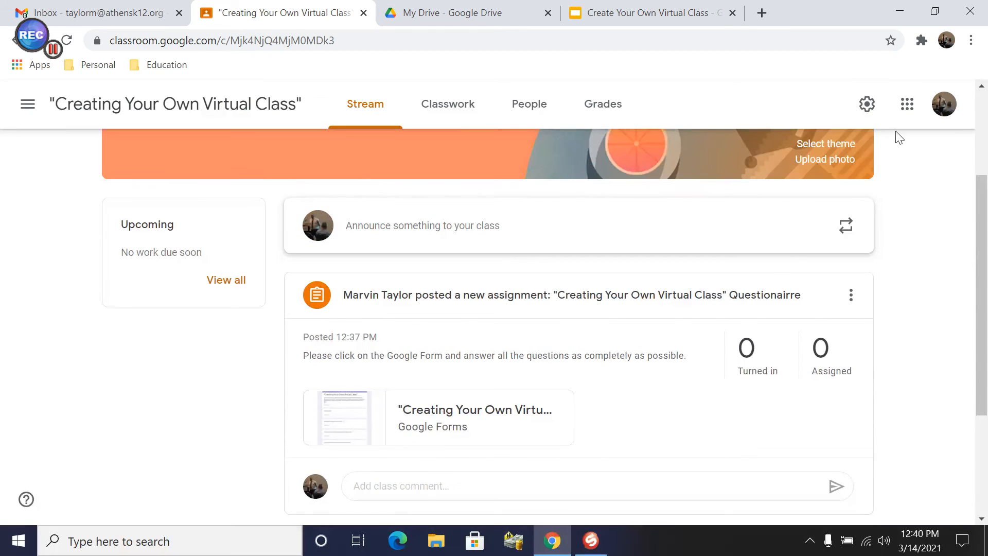
pyautogui.click(867, 104)
pyautogui.scroll(-6, 566, 260)
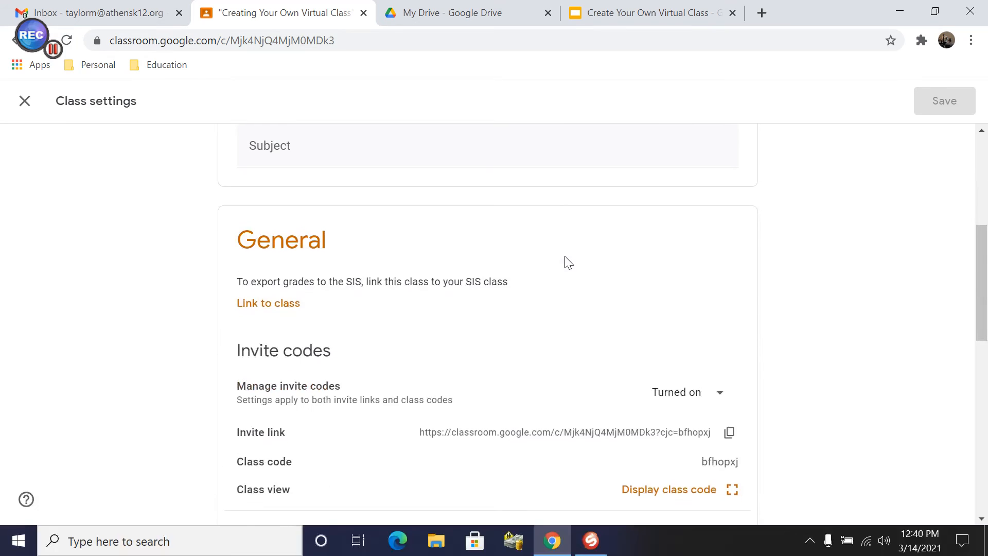
pyautogui.scroll(-4, 566, 264)
pyautogui.scroll(-2, 515, 296)
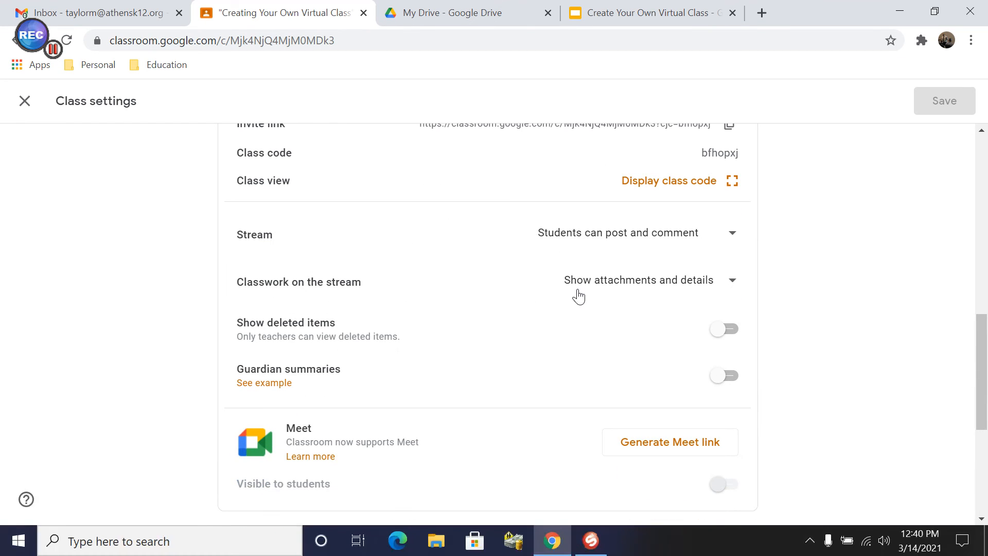
pyautogui.click(731, 284)
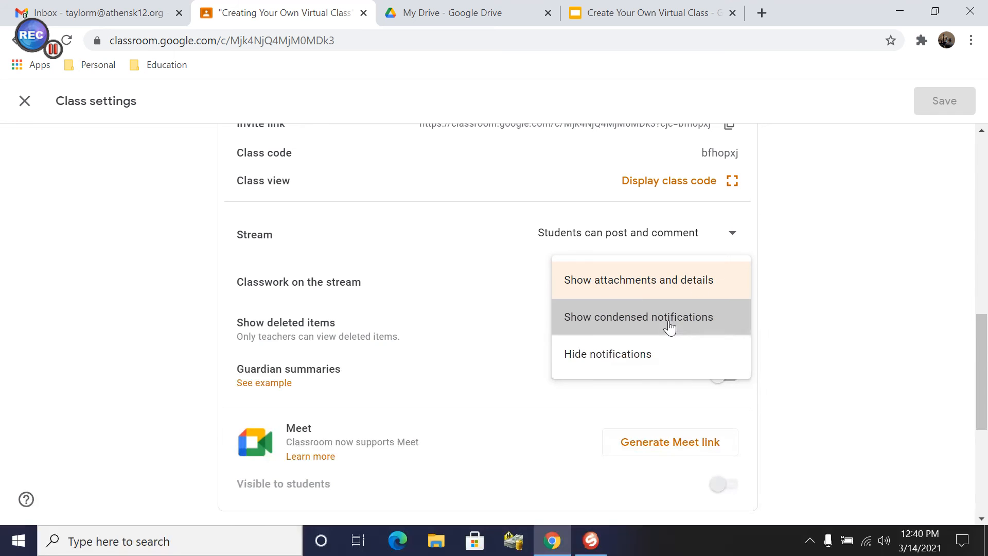
pyautogui.click(671, 321)
pyautogui.click(925, 98)
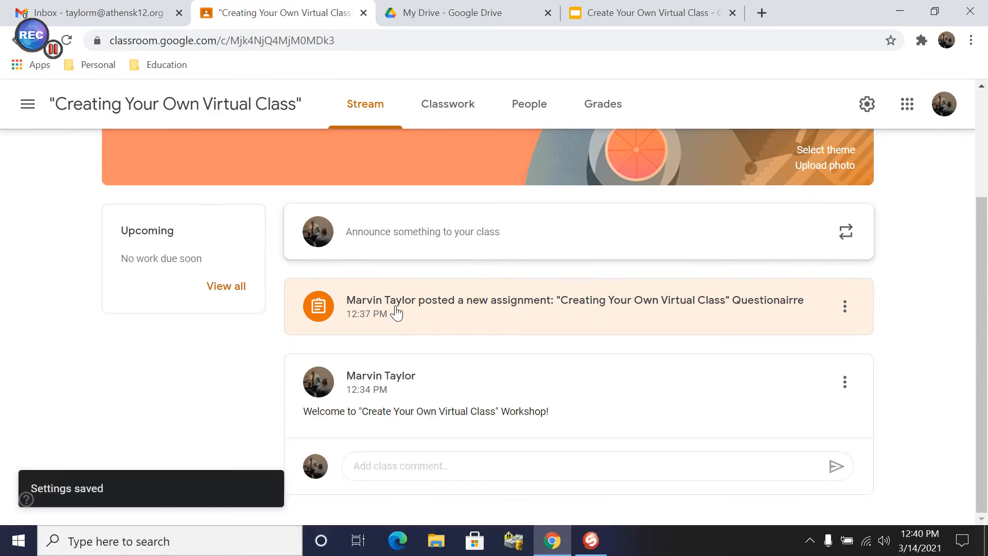
# Examine the questionnaire assignment's post options on the stream and its expanded details on the classwork page.
pyautogui.click(845, 309)
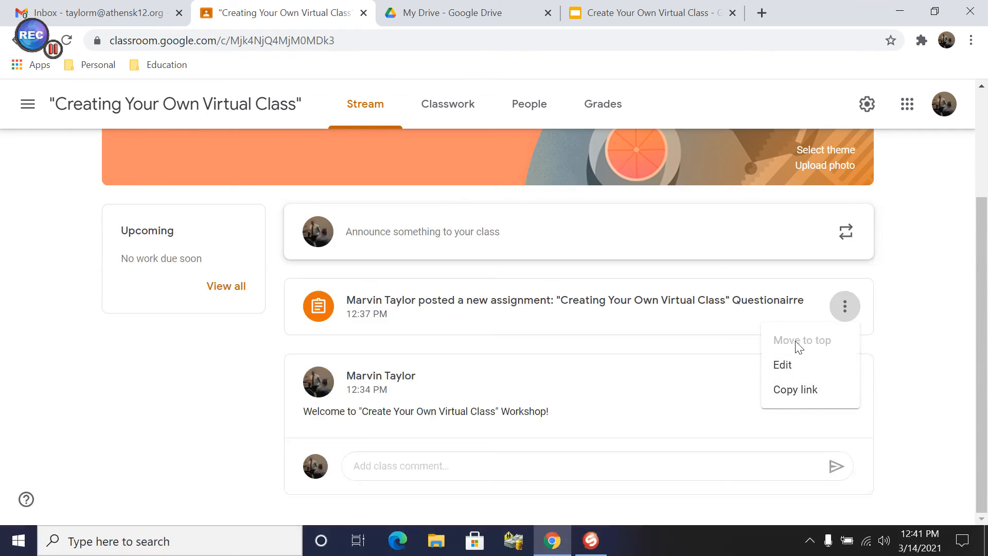
pyautogui.click(929, 303)
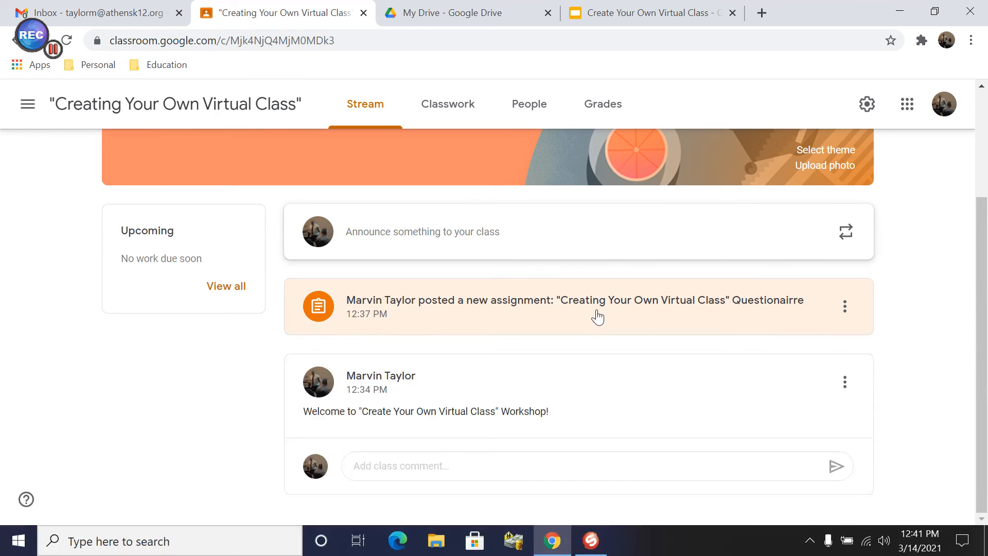
pyautogui.click(462, 105)
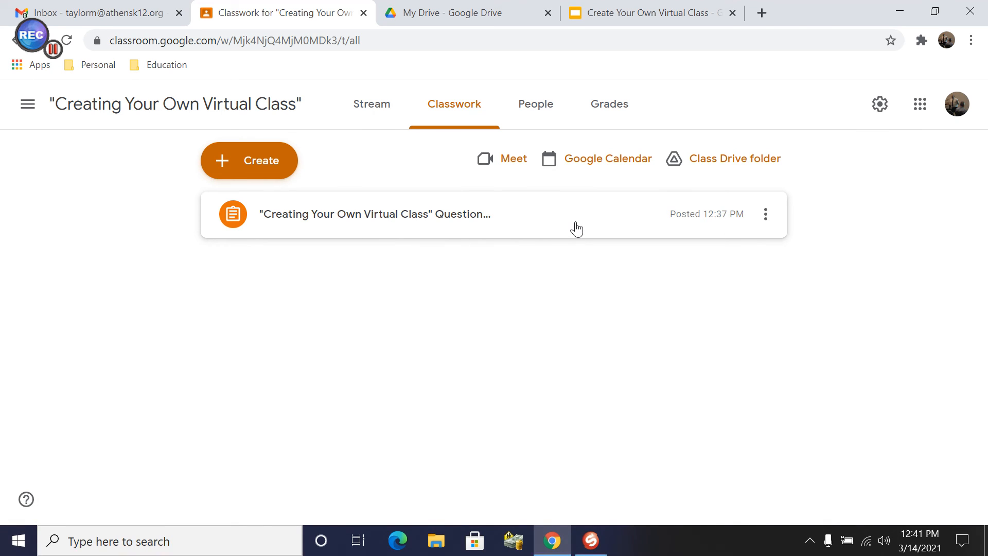
pyautogui.click(592, 226)
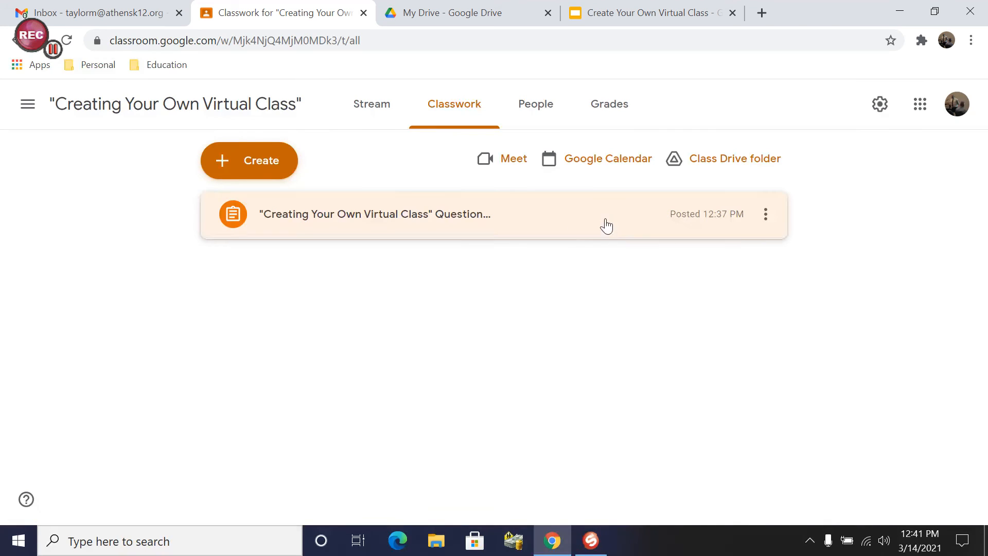
pyautogui.click(553, 225)
pyautogui.click(380, 109)
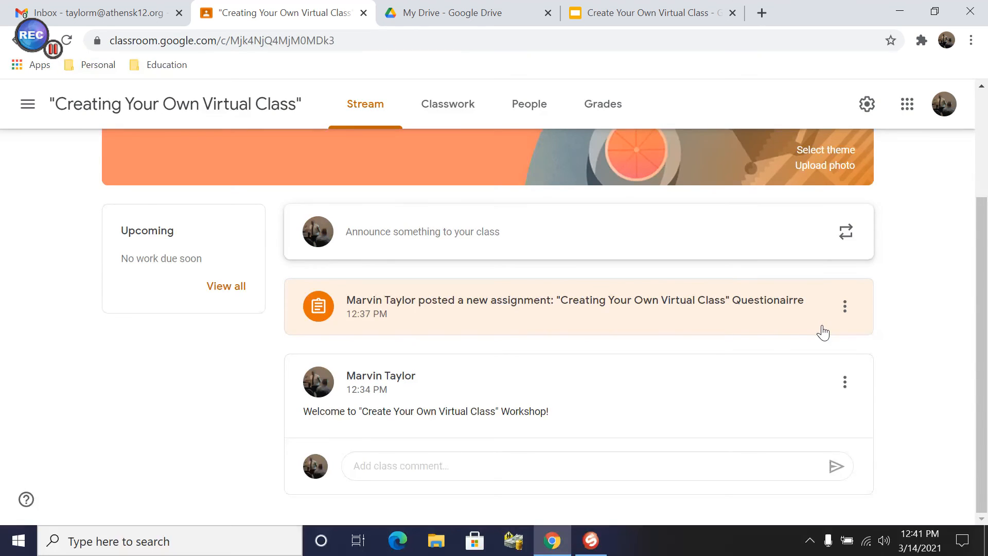
pyautogui.click(452, 108)
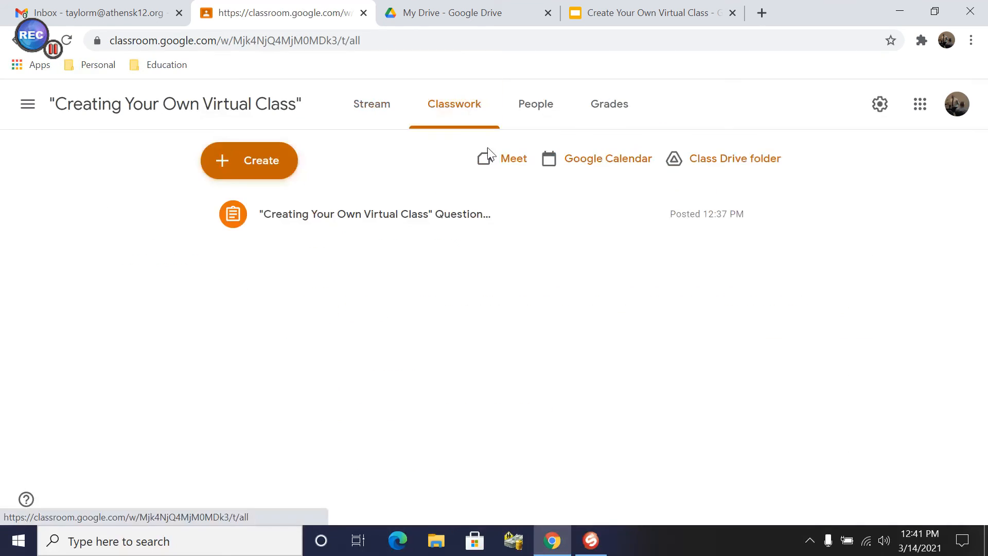
pyautogui.click(534, 235)
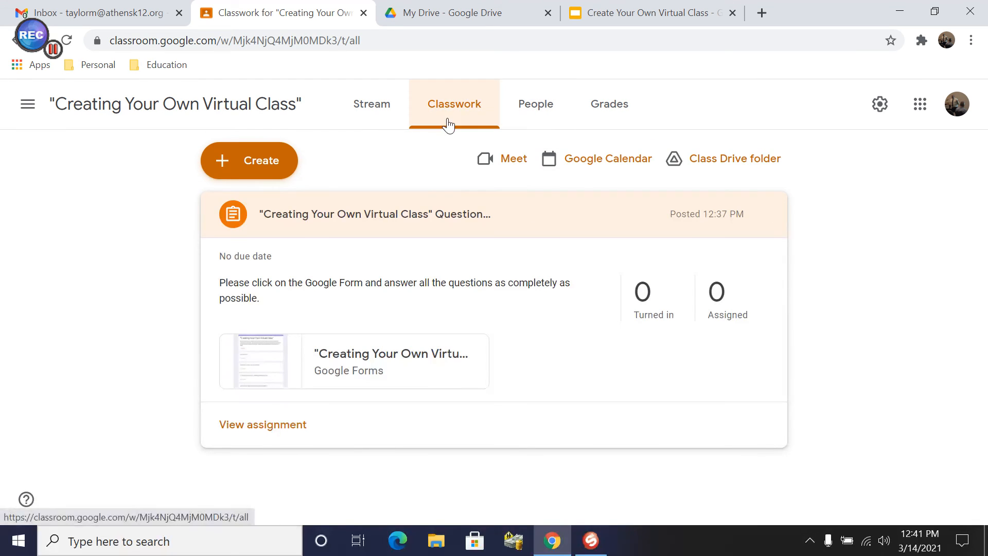
pyautogui.click(525, 222)
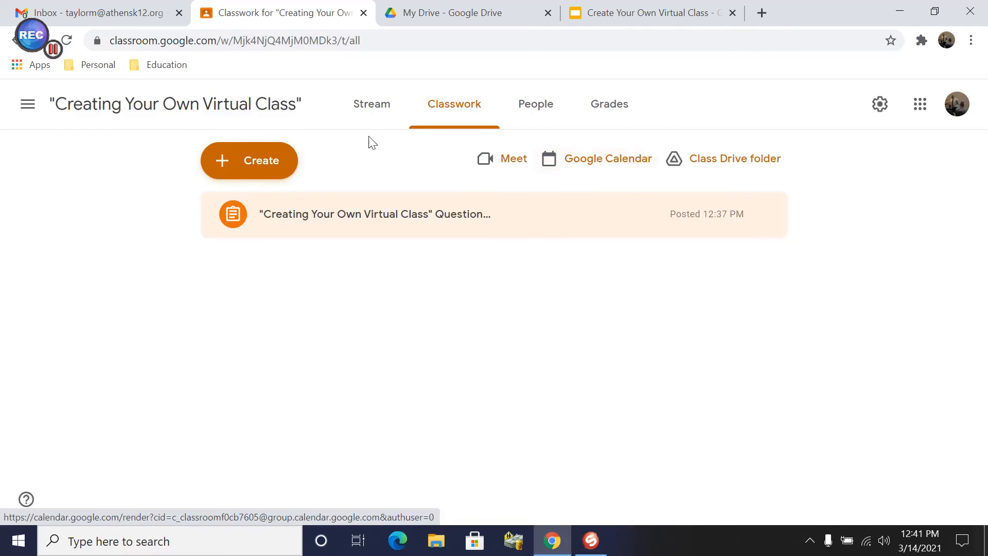
# Open Google Calendar in its own tab from Google Drive, and return to the class's classwork page in Google Classroom.
pyautogui.click(453, 13)
pyautogui.click(844, 104)
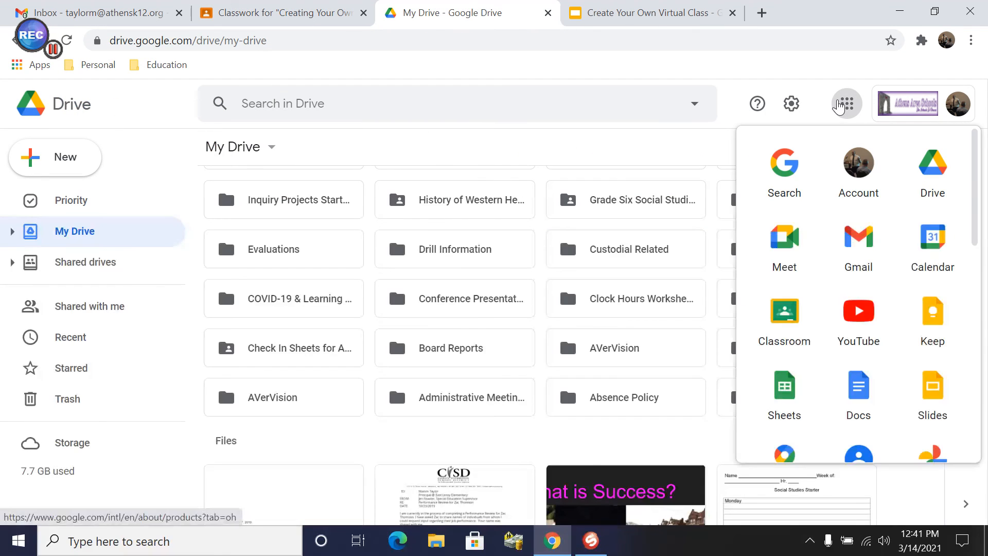
pyautogui.click(931, 249)
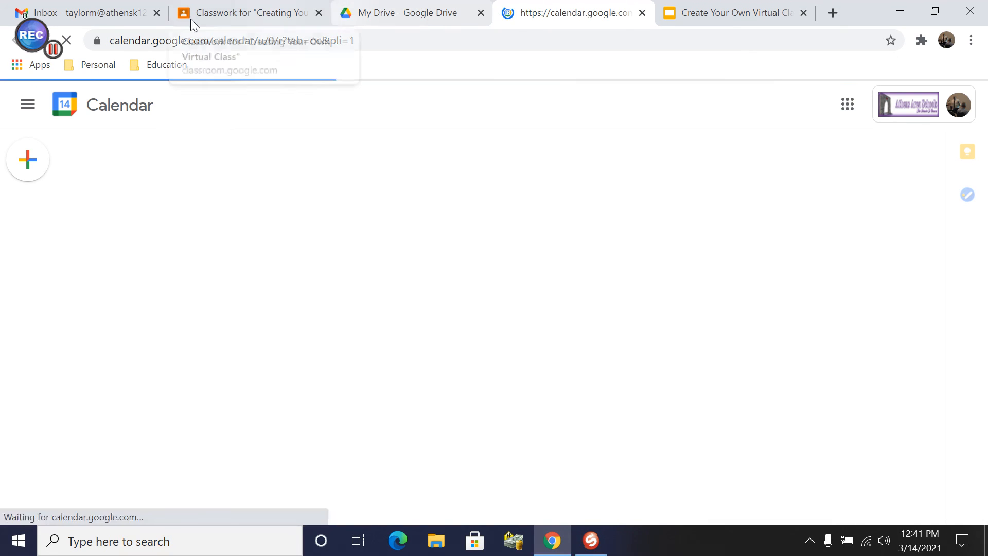
pyautogui.click(258, 10)
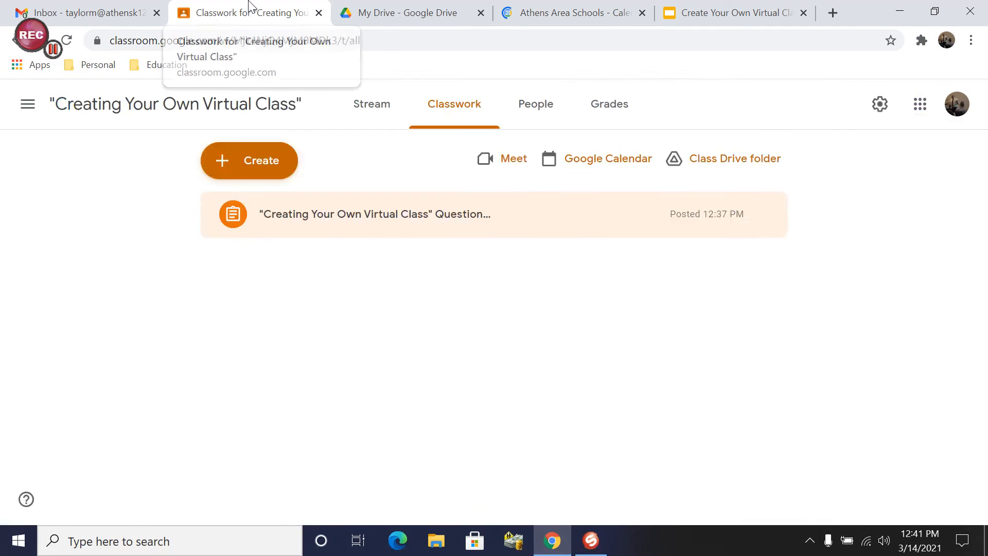
# Open the questionnaire assignment for editing and set its due date to Mar 18, 2021.
pyautogui.click(502, 234)
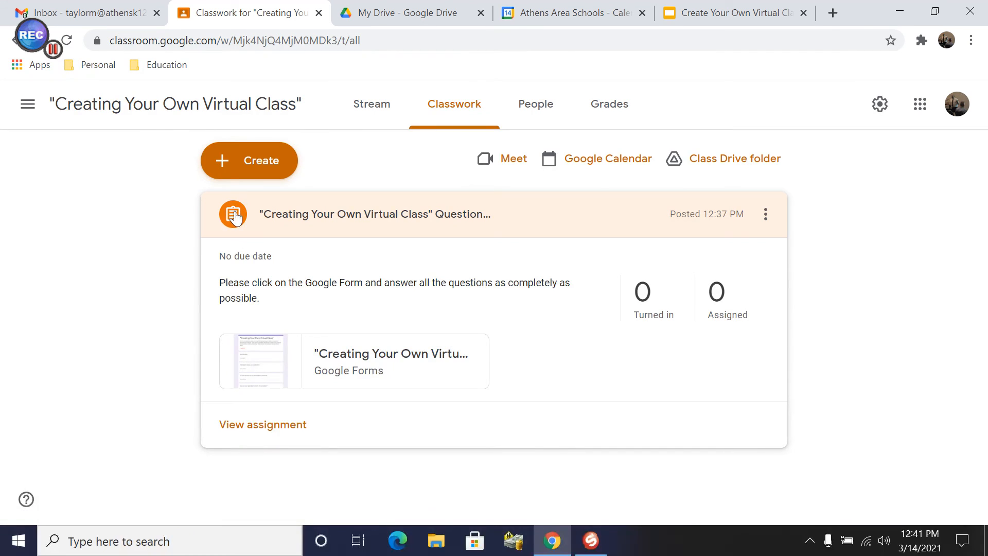
pyautogui.click(766, 215)
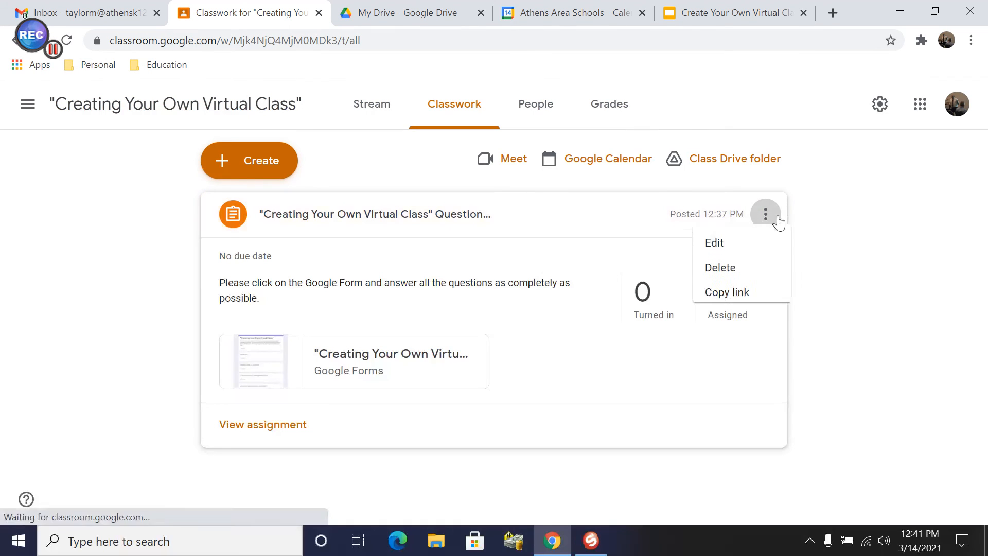
pyautogui.click(723, 256)
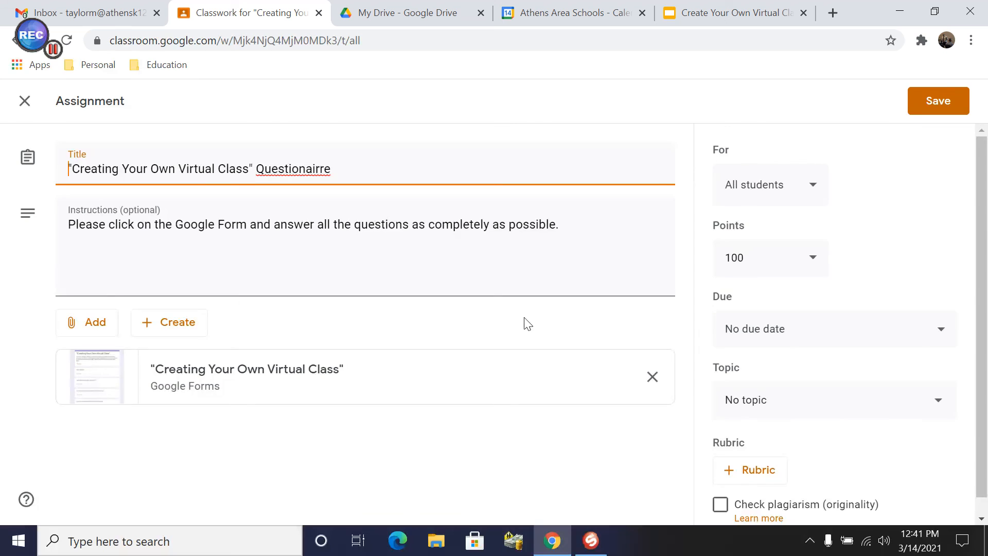
pyautogui.scroll(-1, 526, 324)
pyautogui.click(941, 312)
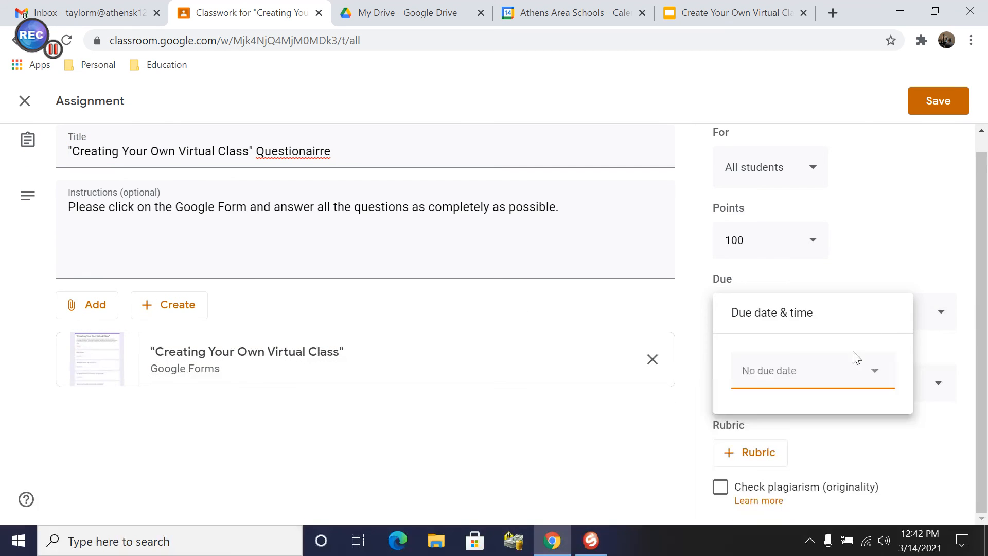
pyautogui.click(874, 373)
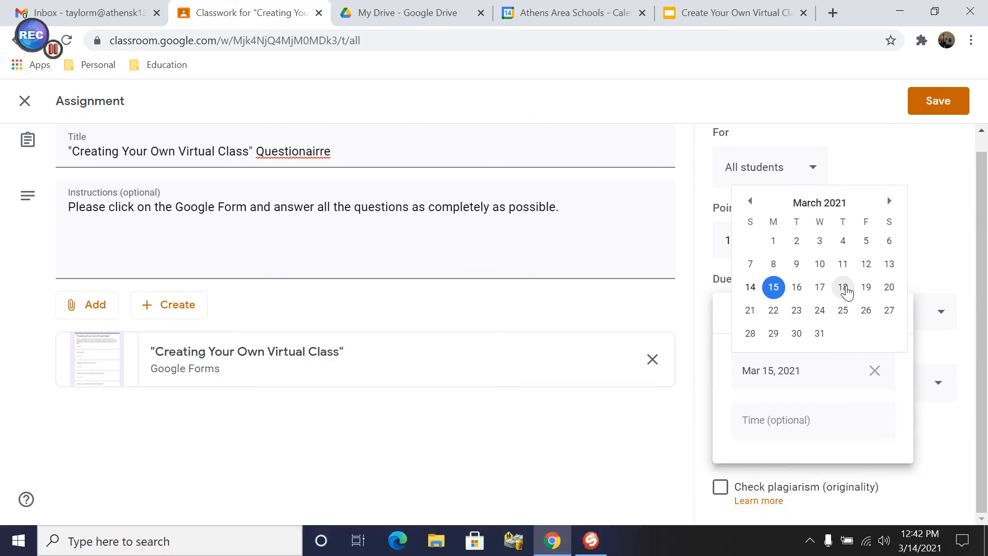
pyautogui.click(843, 289)
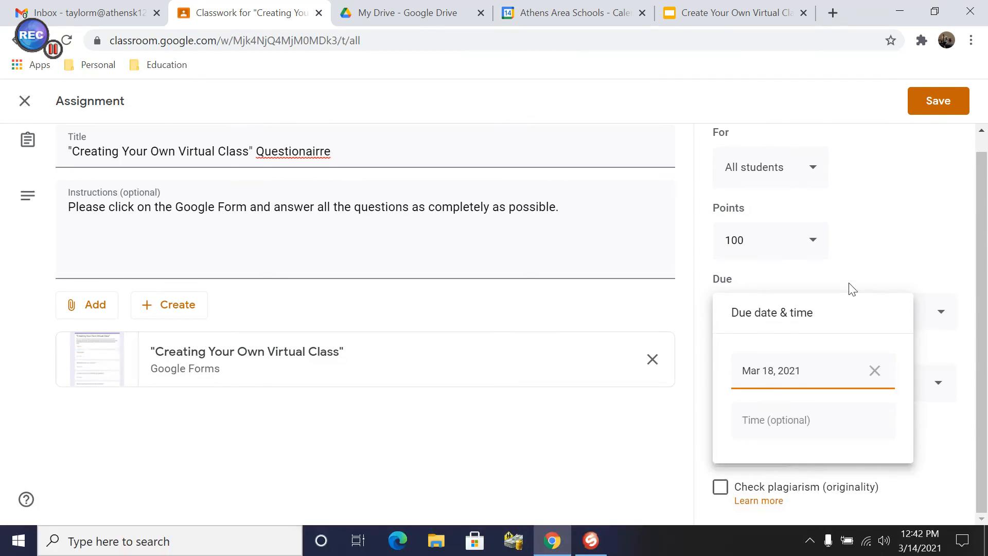
# Set the assignment's due time to 6:00 PM and save the assignment.
pyautogui.click(794, 428)
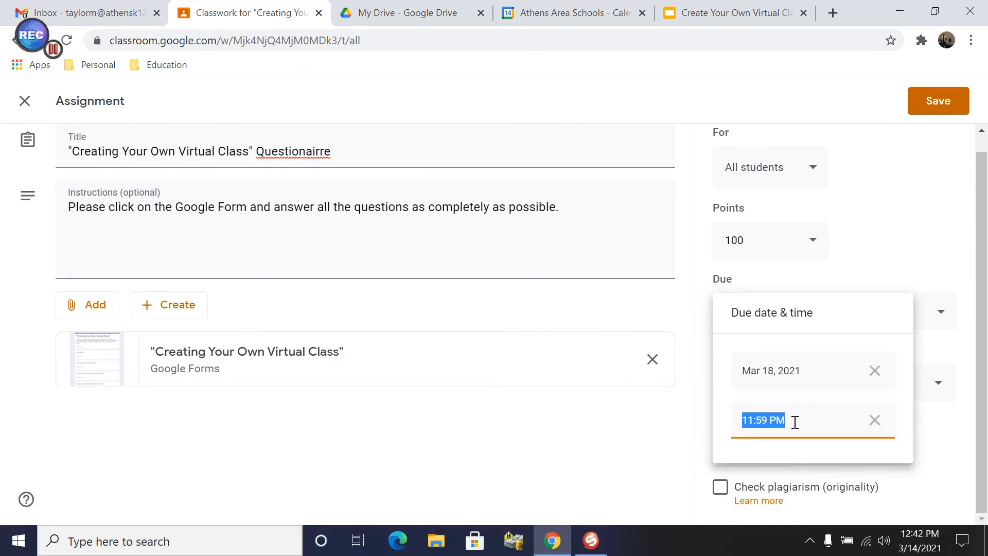
pyautogui.write('6:')
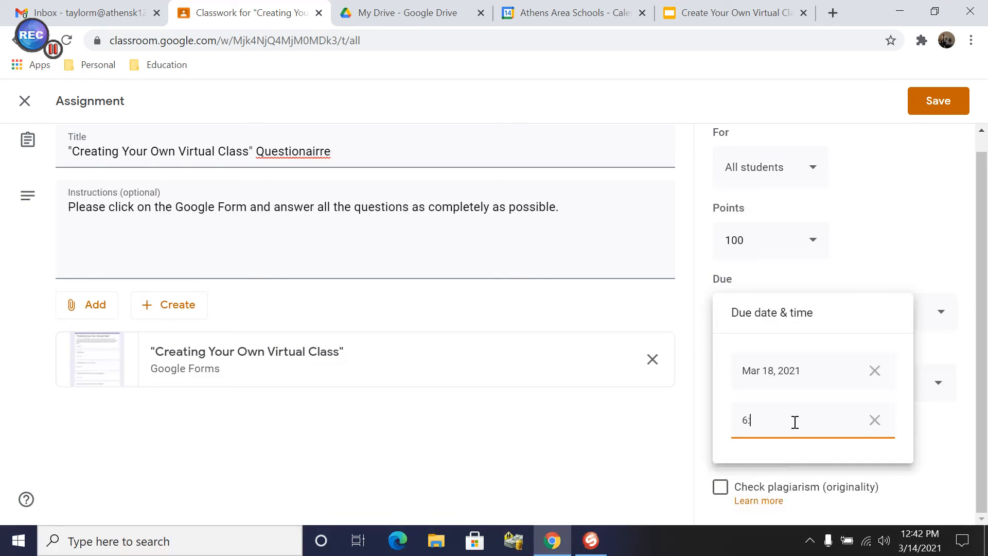
pyautogui.write('00 PM')
pyautogui.click(930, 241)
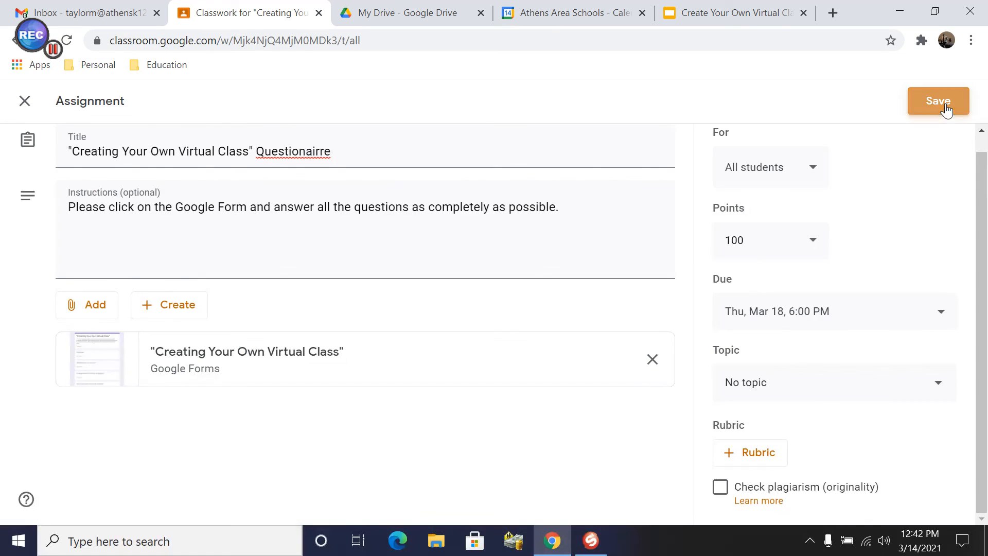
pyautogui.click(946, 108)
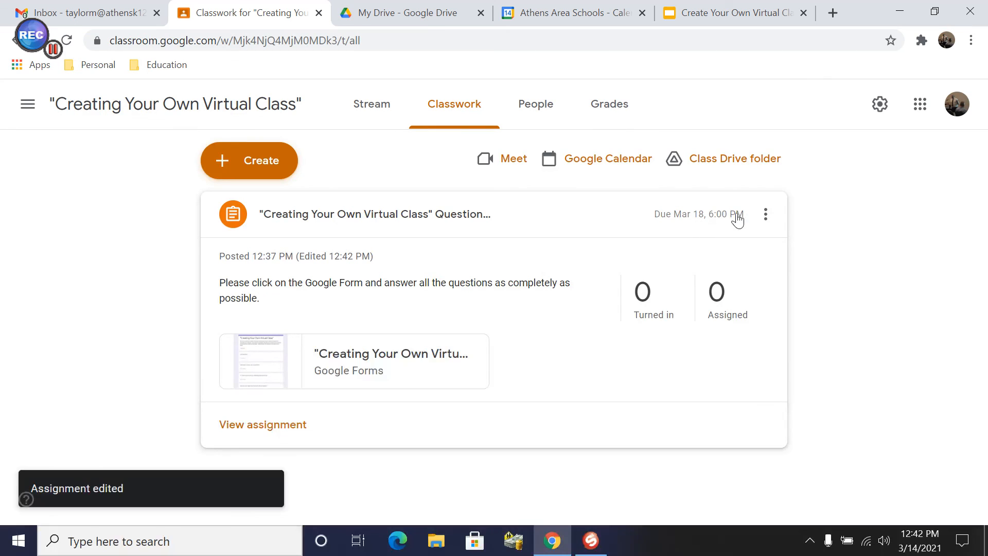
# Check the questionnaire assignment's March 18 event in Google Calendar and its linked assignment page, and return to the classwork page.
pyautogui.click(543, 20)
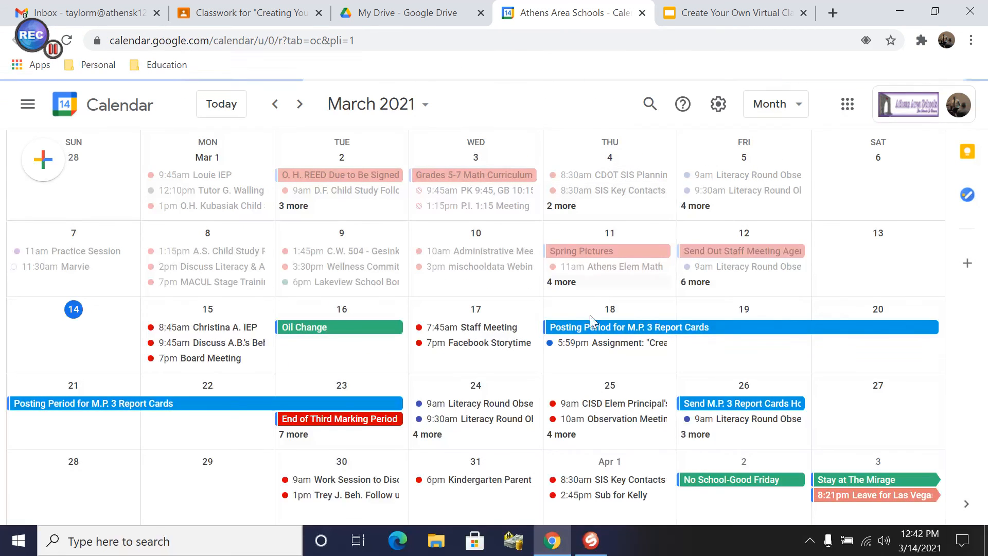
pyautogui.click(609, 344)
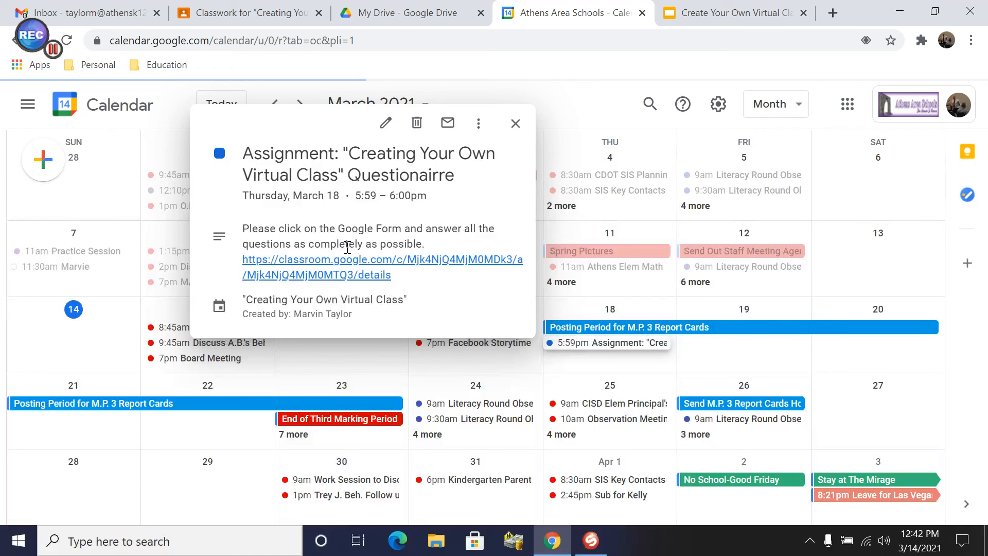
pyautogui.click(329, 259)
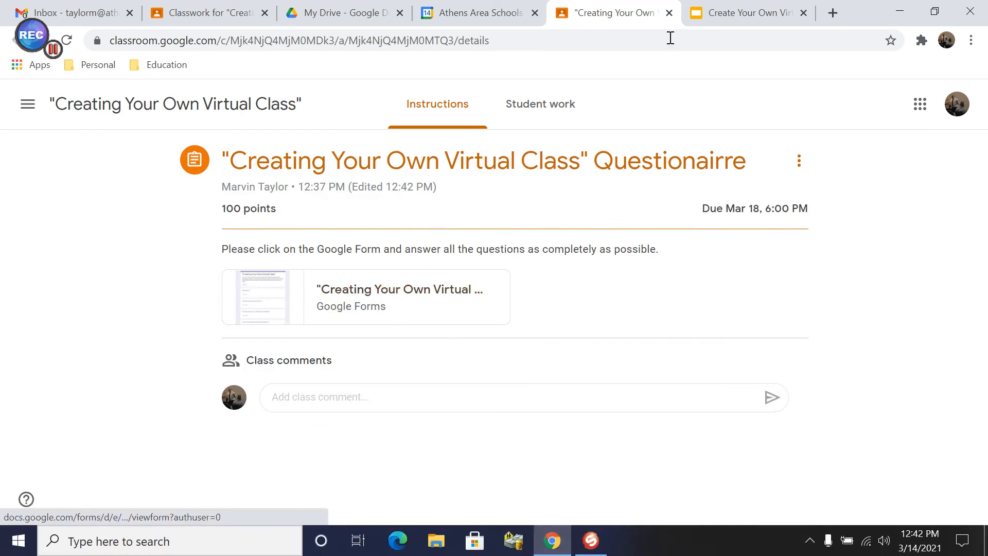
pyautogui.click(669, 13)
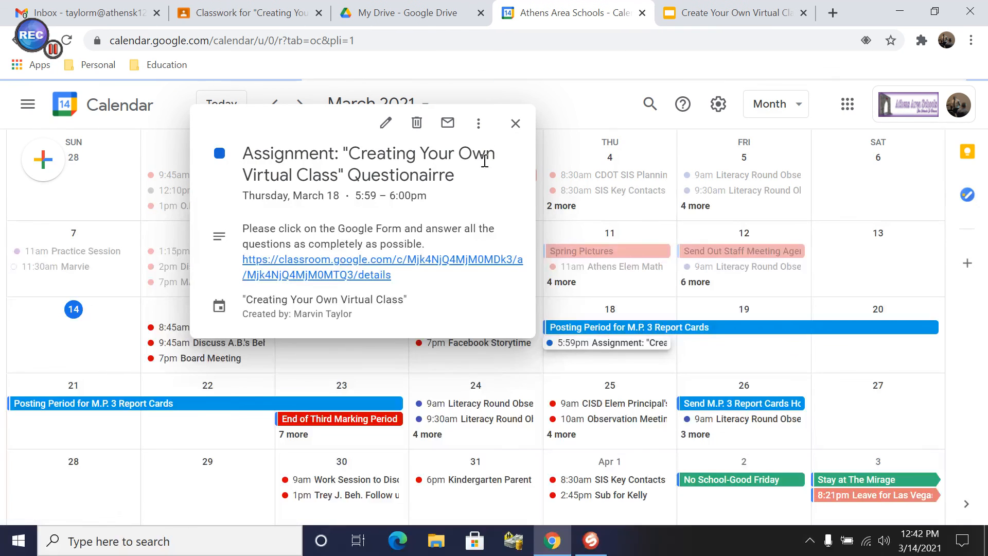
pyautogui.click(516, 124)
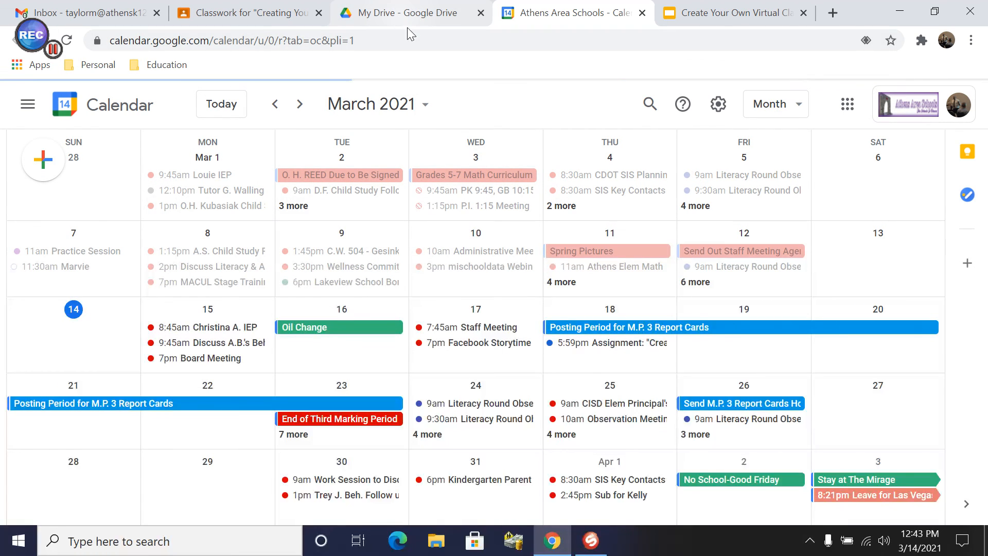
pyautogui.click(228, 10)
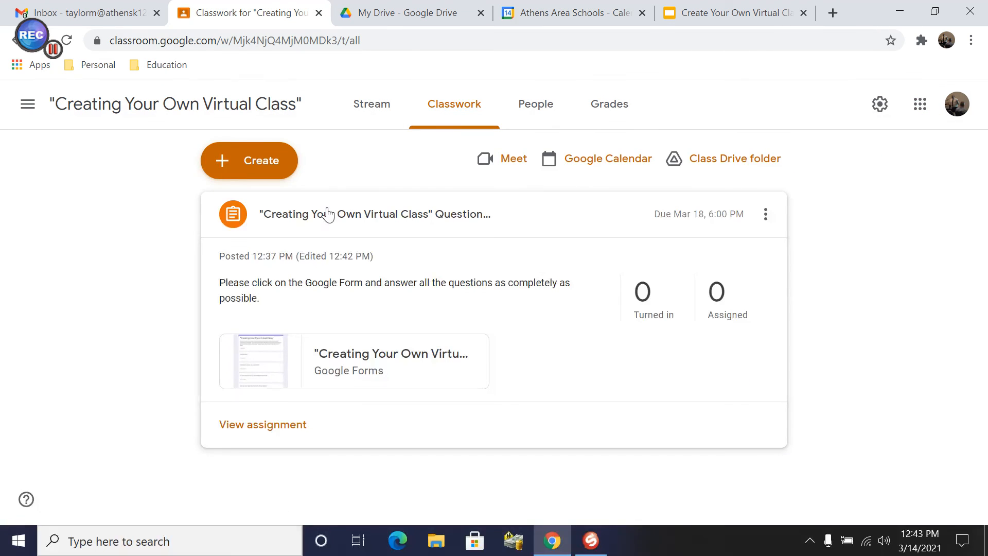